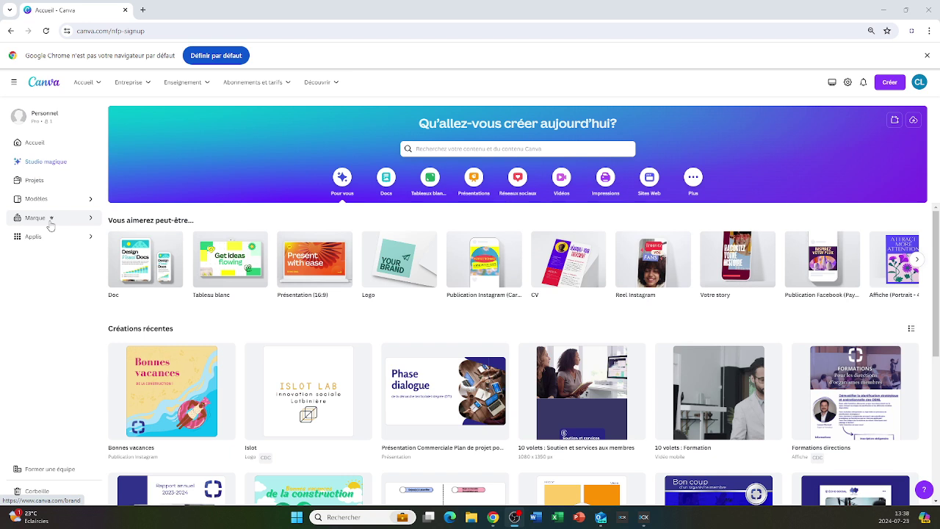
Create a new brand kit (identité visuelle) named "CDC test".
left_click(51, 224)
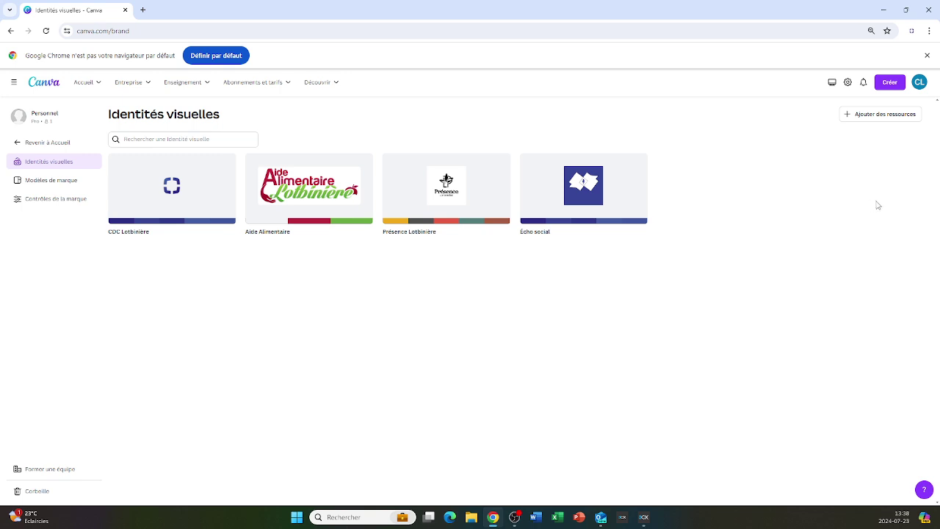
left_click(871, 114)
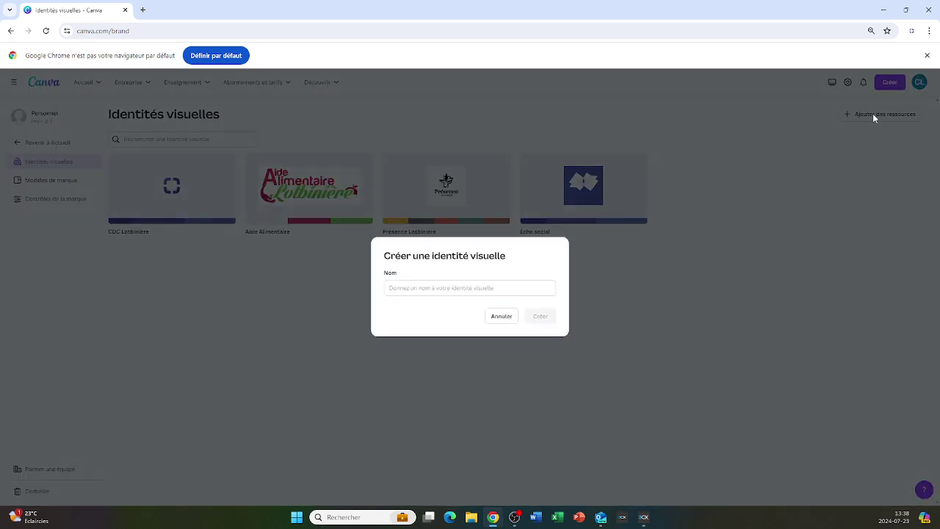
left_click(492, 289)
type("CDC")
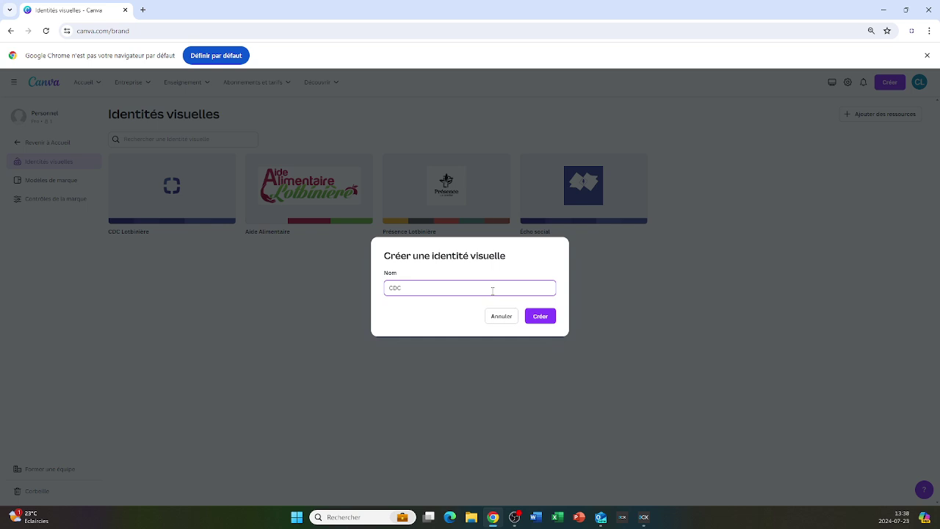
type(" test")
left_click(545, 322)
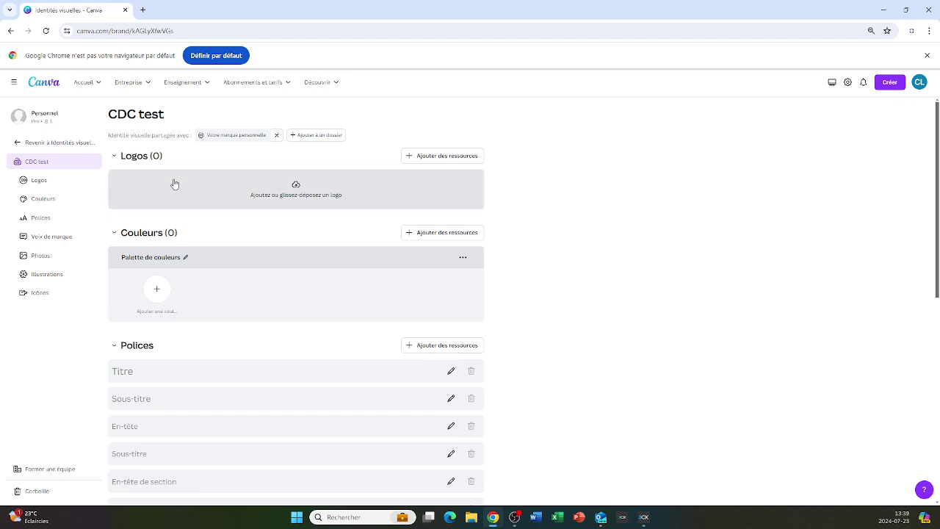
Look through the sections of the new brand kit, from logos and colours down to icons.
scroll(240, 263, "down", 5)
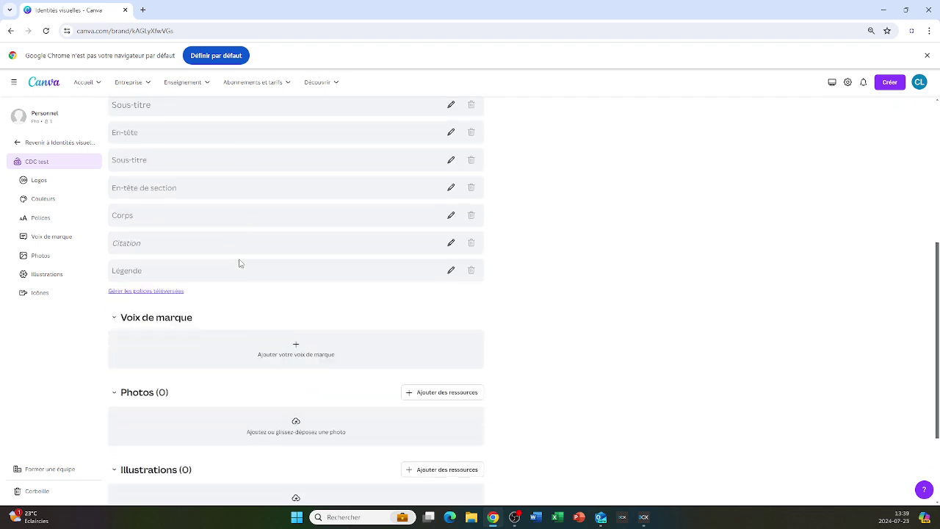
scroll(239, 263, "down", 2)
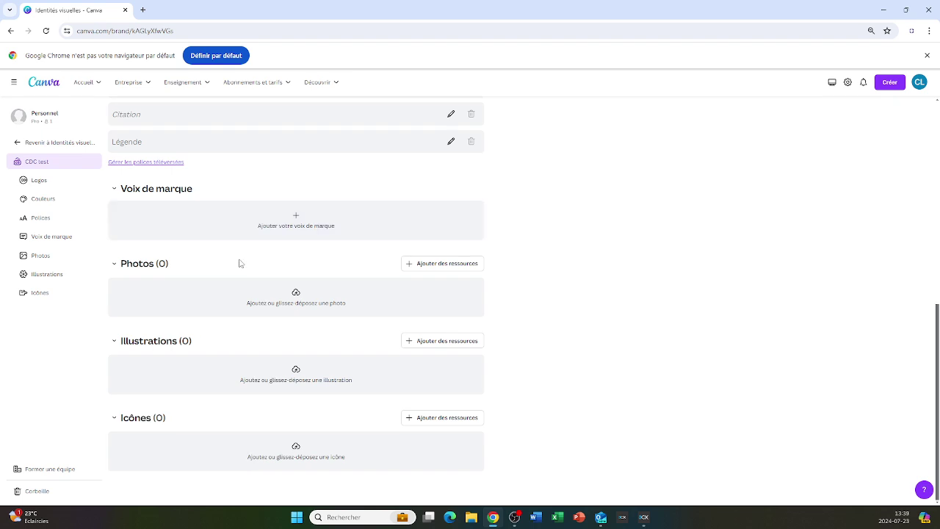
scroll(239, 263, "up", 6)
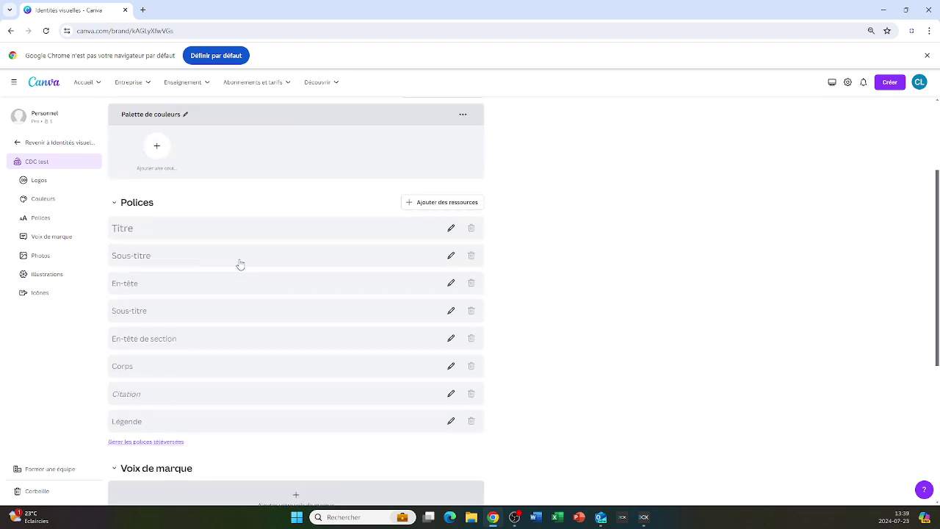
scroll(240, 263, "up", 1)
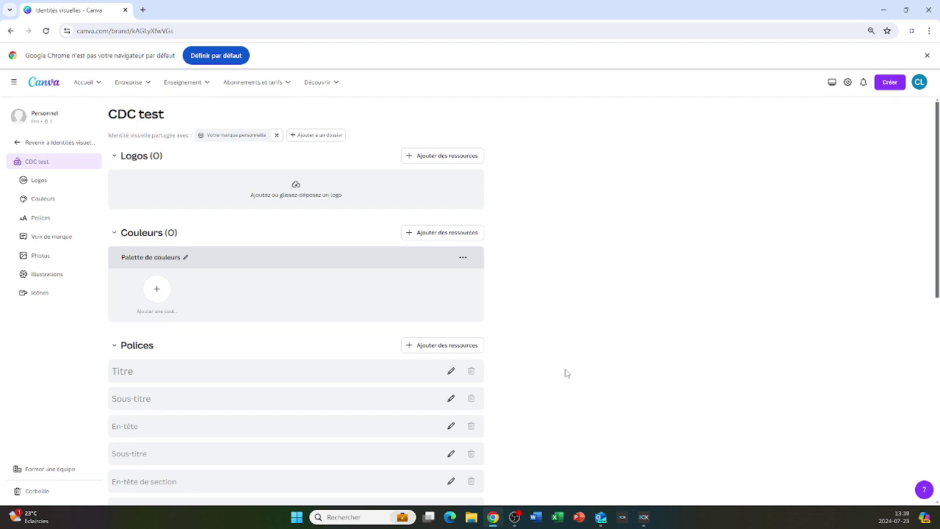
scroll(566, 373, "down", 1)
scroll(566, 373, "up", 1)
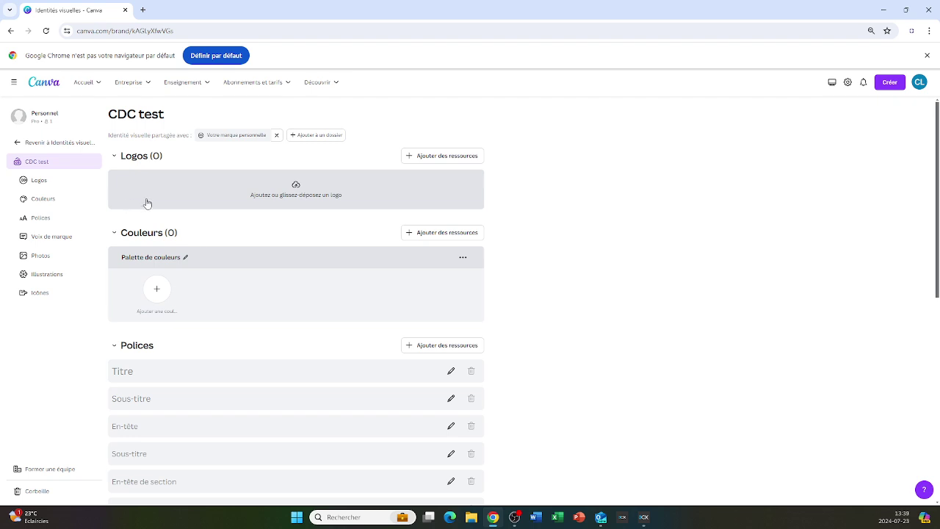
Upload the colour logos Logo_CDCL_Coul_CMYK_avec_enonce and Logo_CDCL_Coul_CMYK_sans_enonce to the brand kit's logos.
left_click(282, 206)
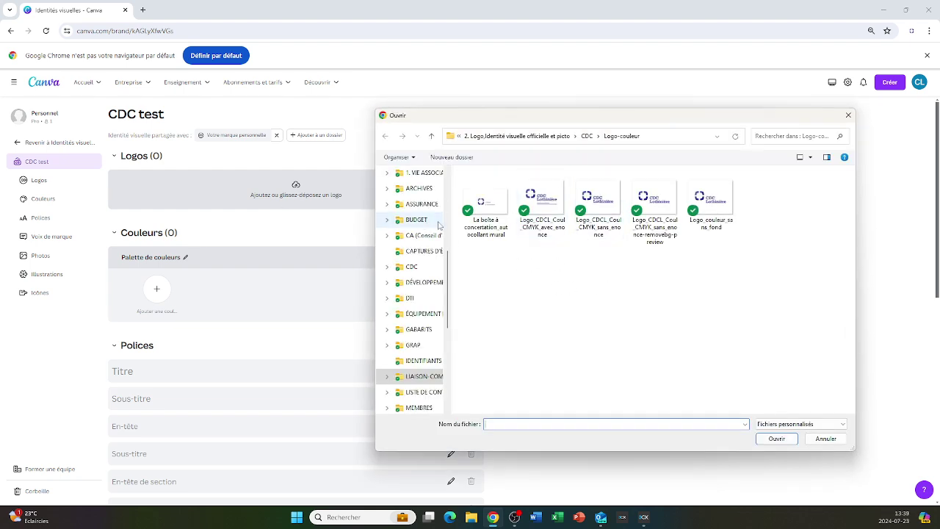
left_click(543, 206)
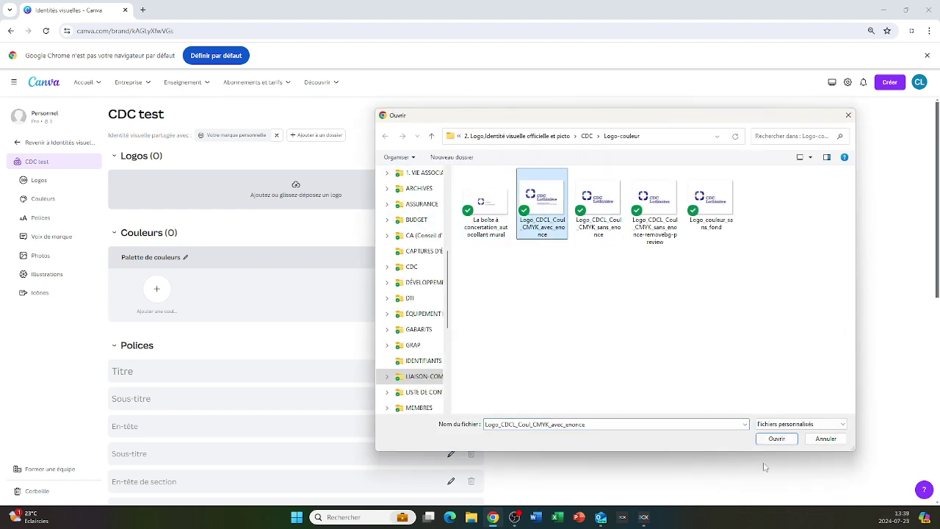
left_click(776, 438)
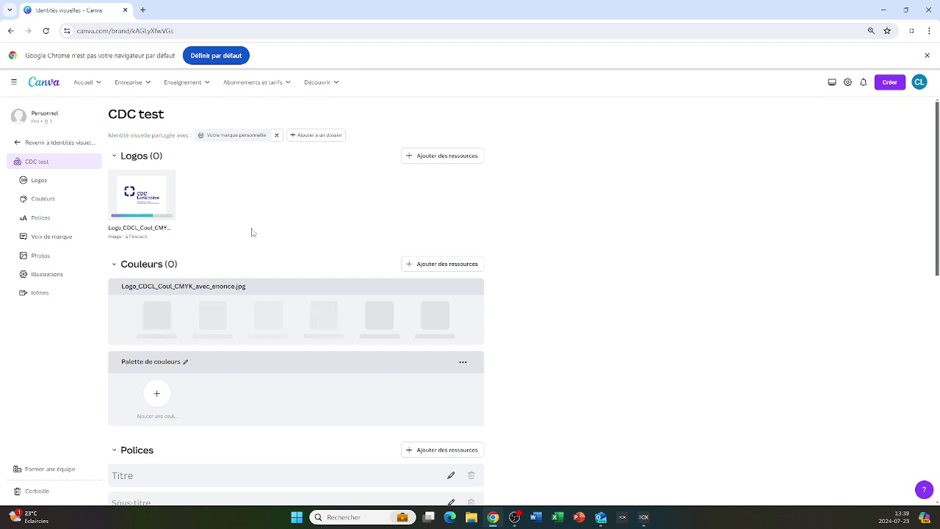
left_click(459, 158)
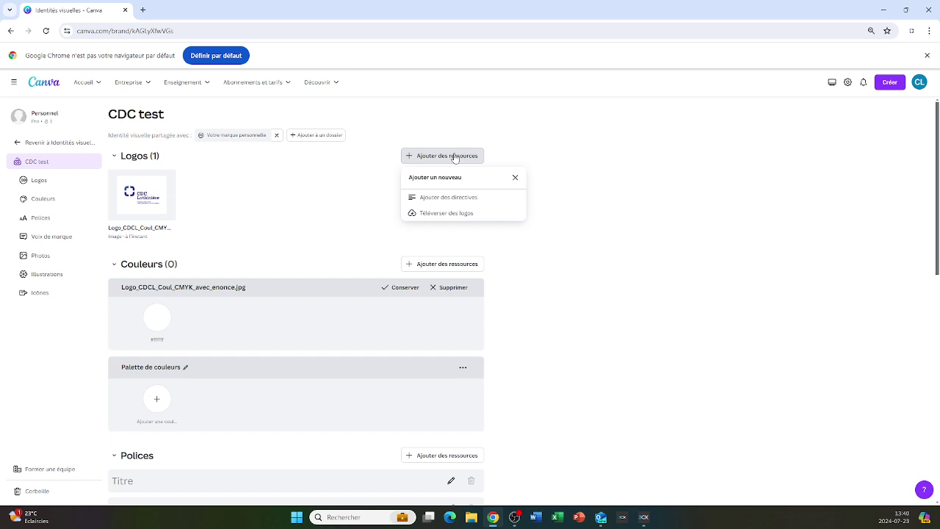
left_click(468, 215)
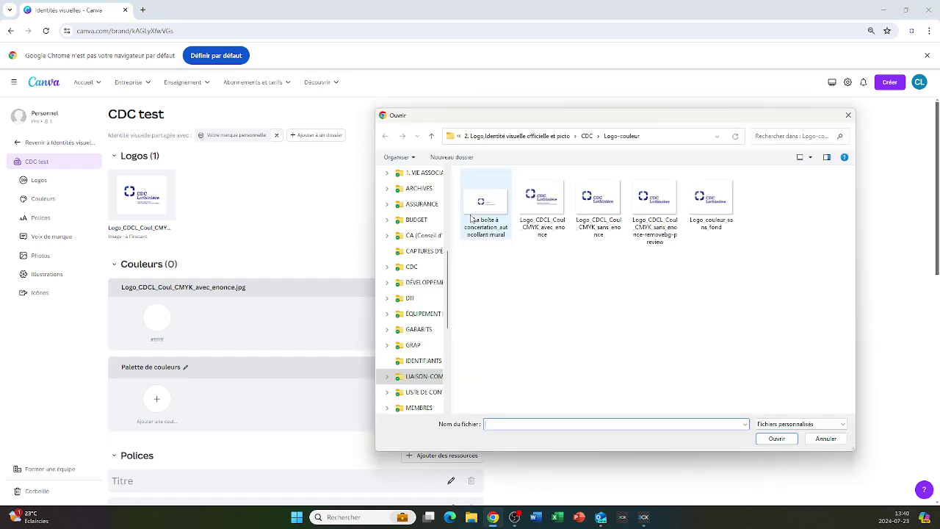
left_click(610, 204)
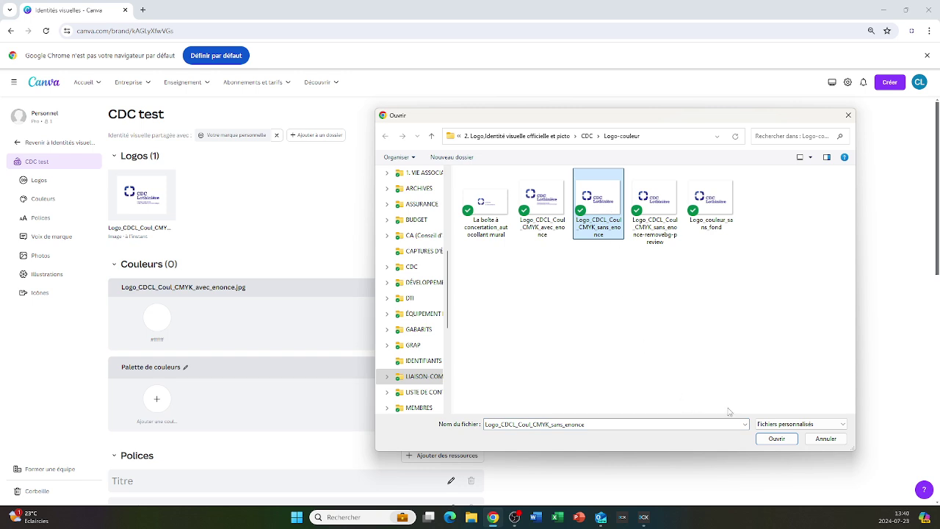
left_click(776, 439)
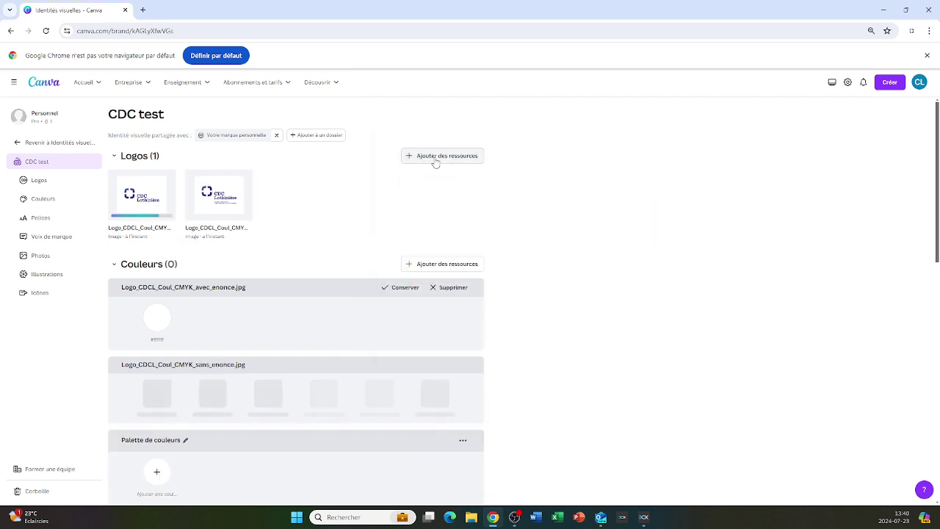
Upload the white logo Logo_CDCL_Blanc_avec_enonce from the Logo-blanc folder to the brand kit's logos.
left_click(436, 160)
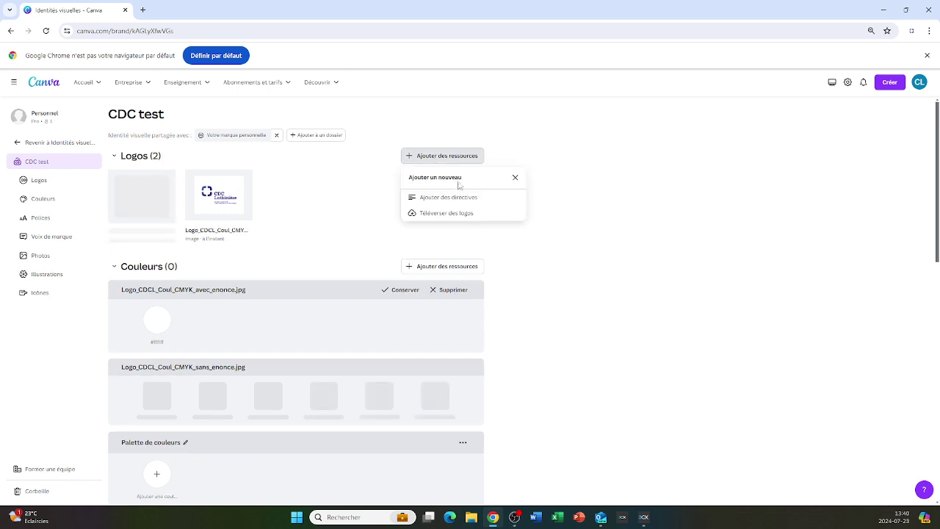
left_click(470, 220)
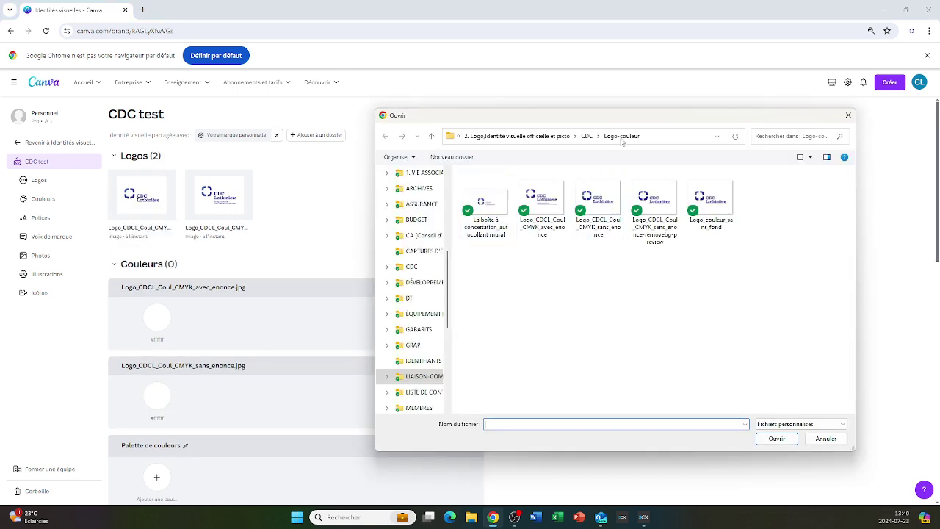
left_click(577, 136)
left_click(586, 137)
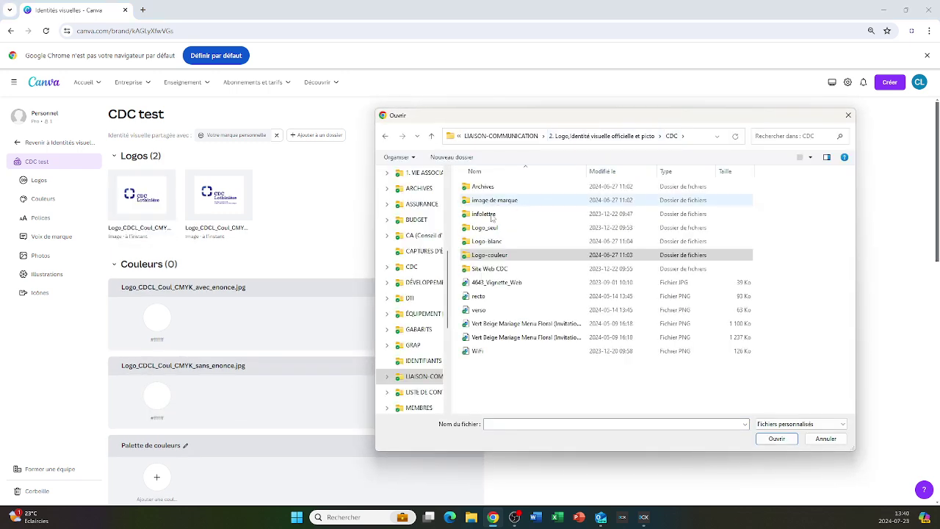
double_click(490, 240)
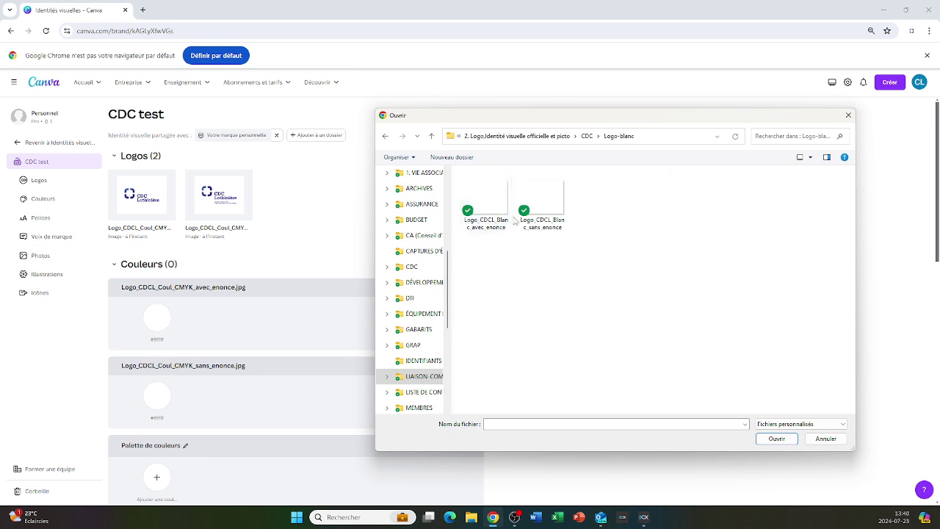
left_click(505, 214)
left_click(777, 438)
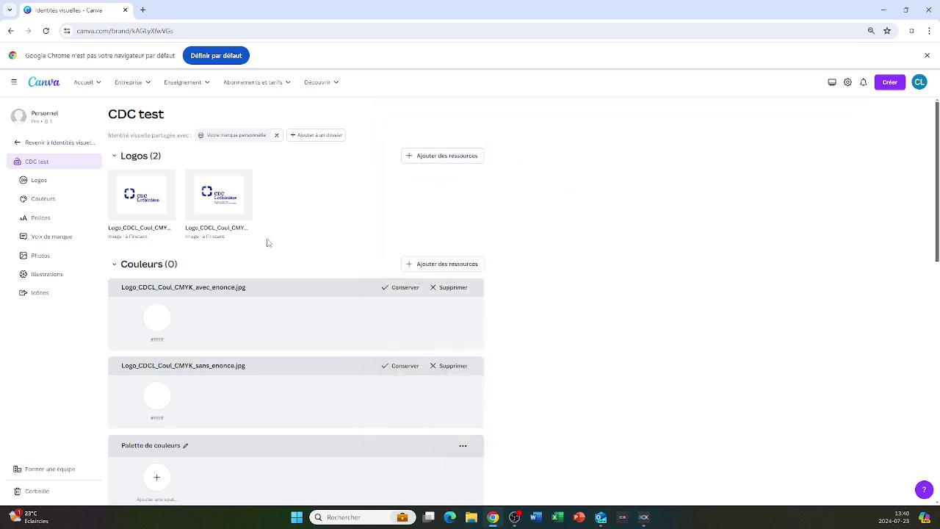
Upload the colour icon logo Logo_CDCL_Icone_Seul_Coul_RGB from the Logo_seul folder to the brand kit's logos.
left_click(438, 156)
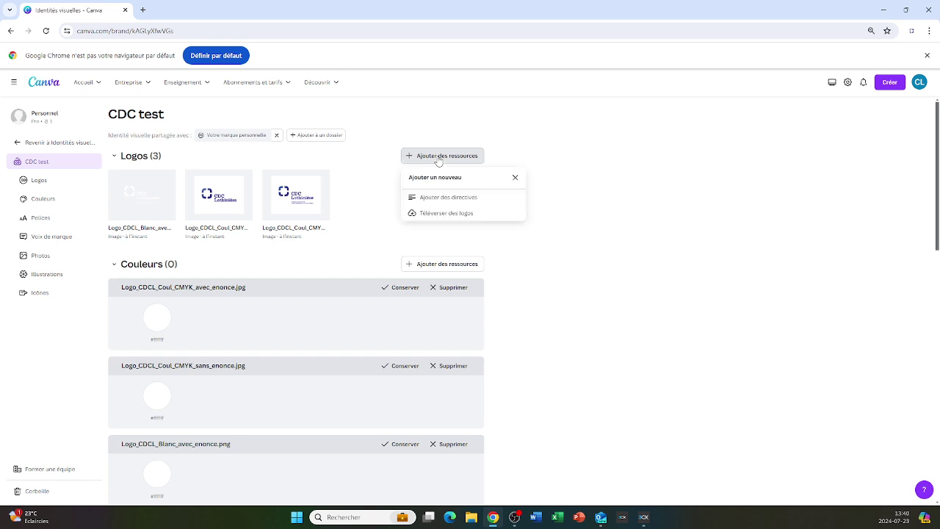
left_click(460, 213)
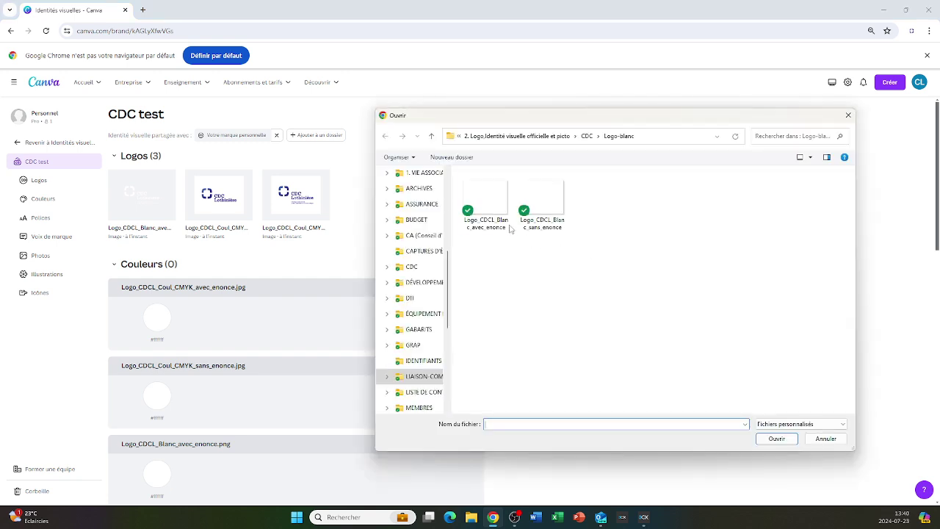
left_click(593, 139)
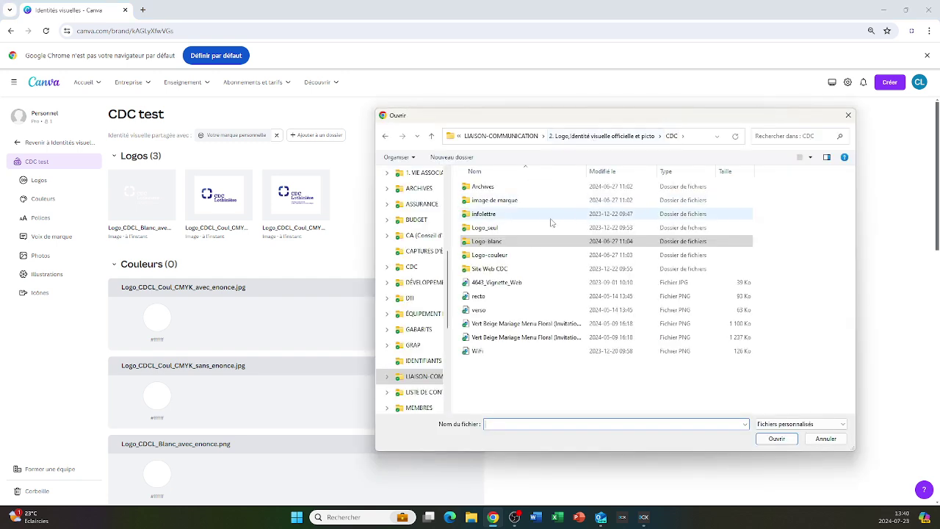
left_click(500, 228)
double_click(500, 228)
left_click(543, 206)
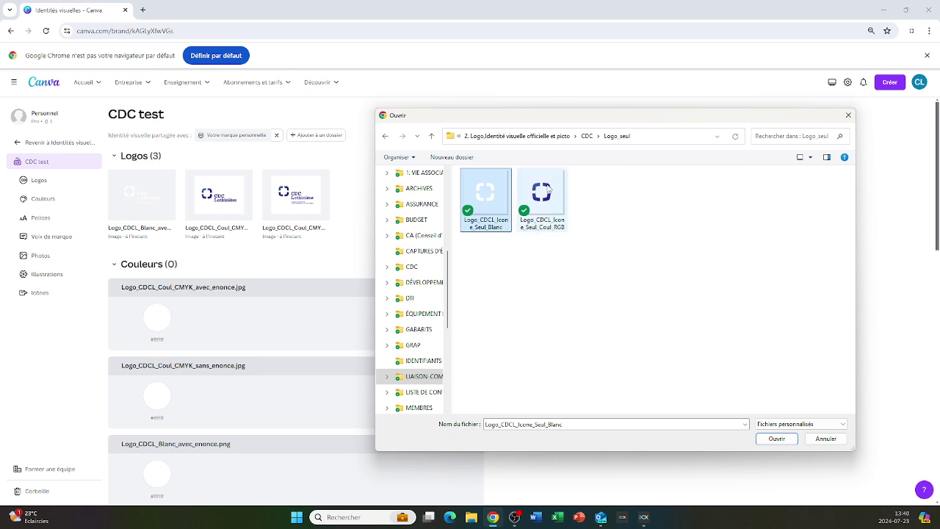
left_click(776, 438)
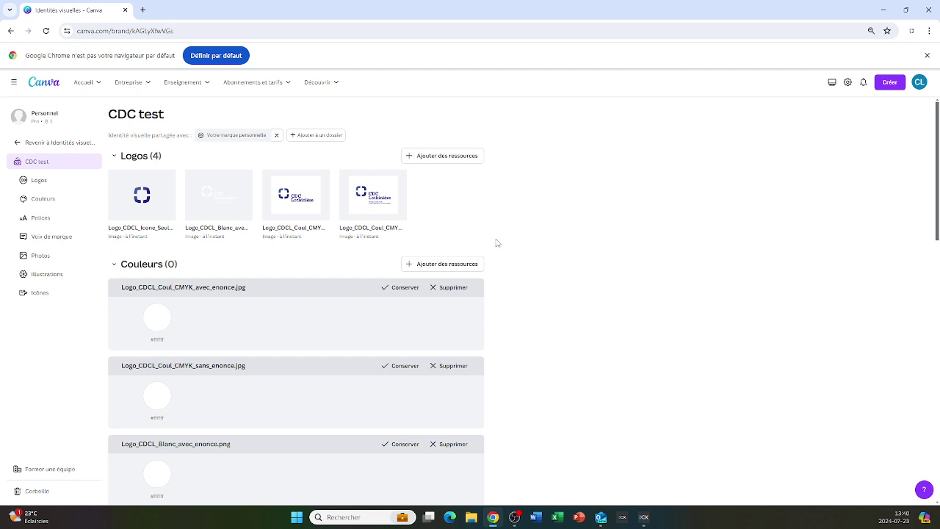
Add a first solid colour to the brand kit's empty colour palette and set its hex code to #223645.
scroll(497, 242, "down", 2)
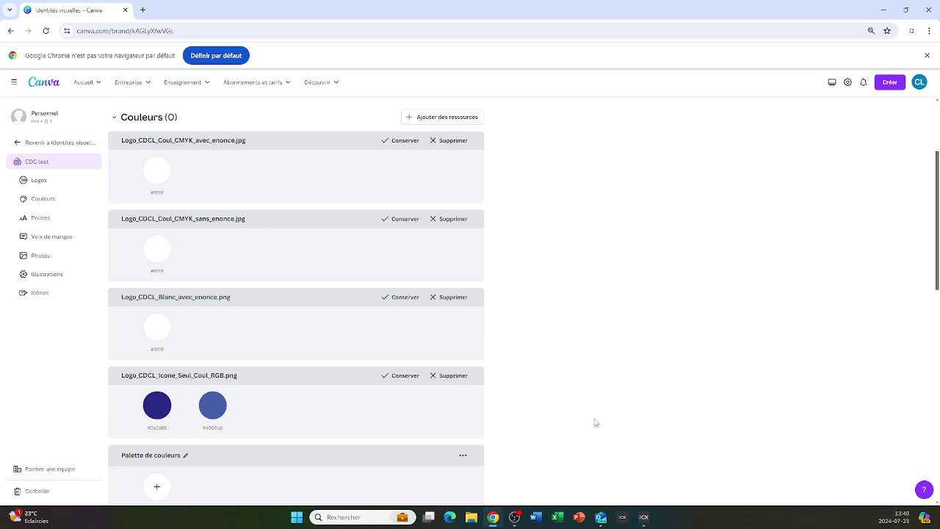
scroll(594, 422, "up", 1)
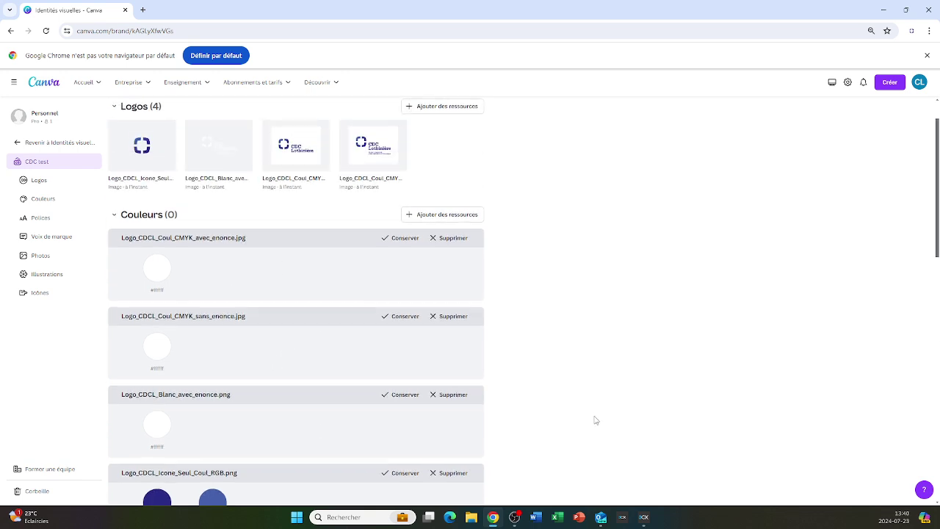
scroll(595, 422, "down", 2)
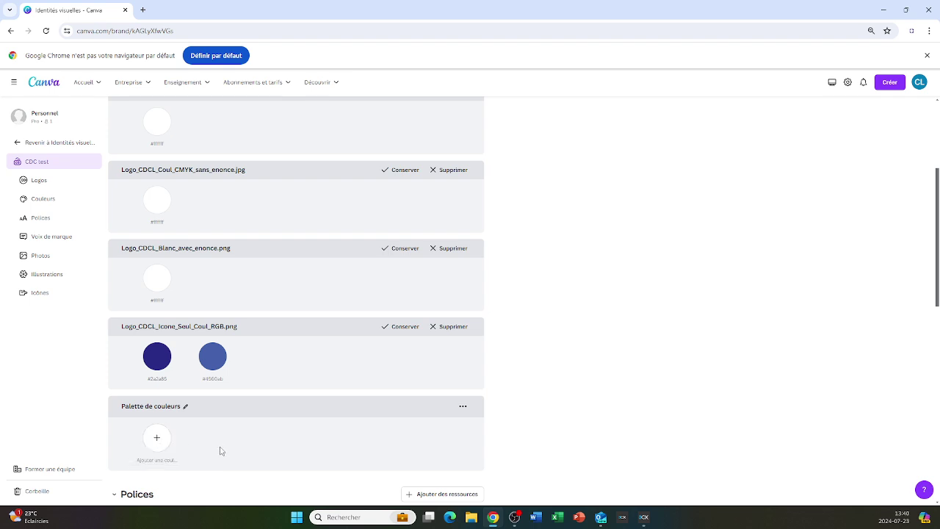
left_click(157, 438)
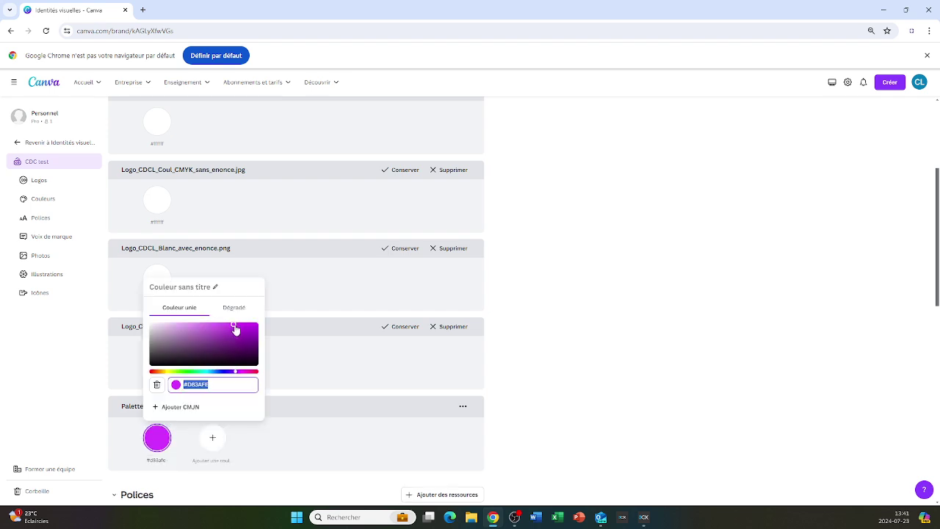
mouse_move(235, 329)
left_mouse_down()
mouse_move(196, 335)
mouse_move(240, 331)
mouse_move(208, 357)
mouse_move(189, 331)
mouse_move(231, 326)
left_mouse_up()
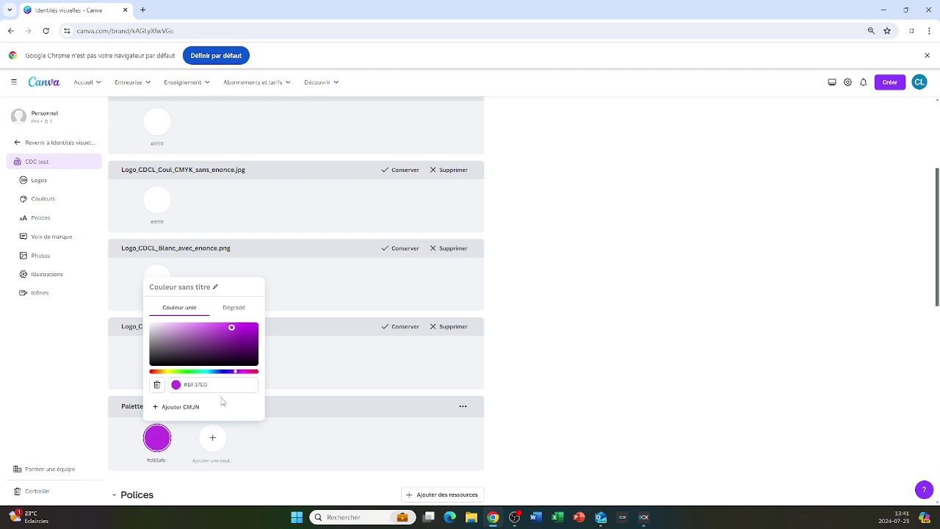
left_click(218, 385)
left_click(217, 385)
key("BackSpace")
key("BackSpace")
key("BackSpace")
key("BackSpace")
key("BackSpace")
key("BackSpace")
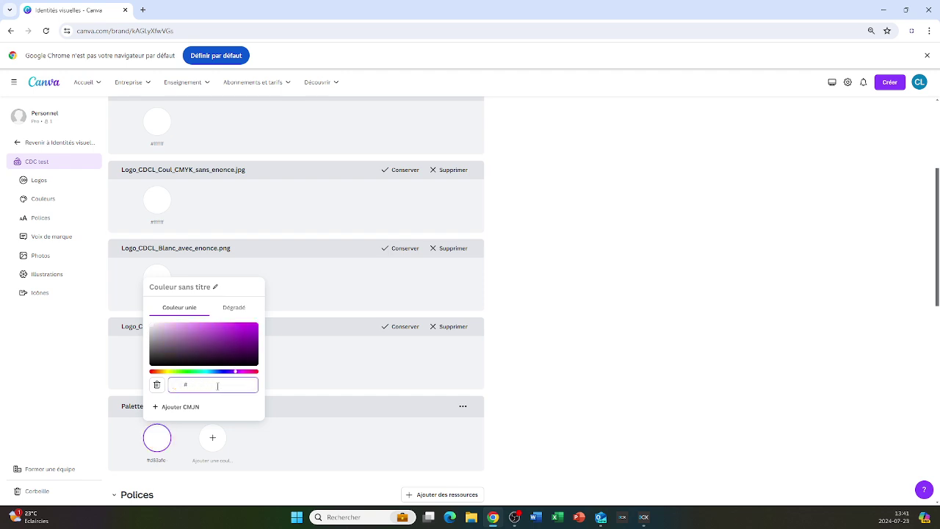
type("223645")
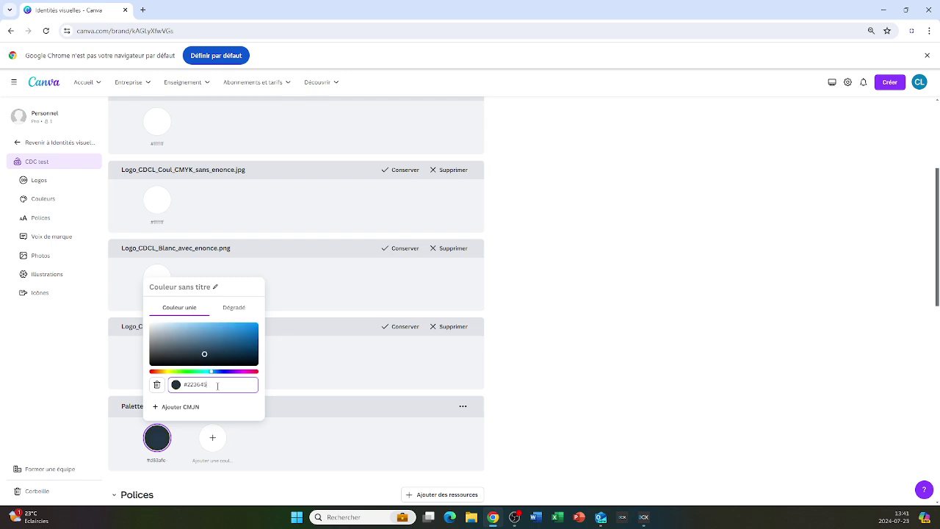
key("Return")
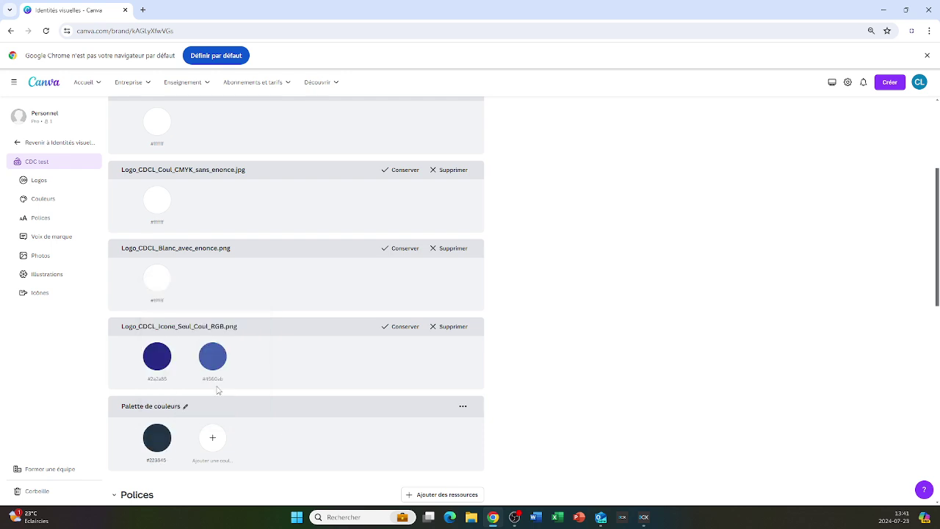
Add two bright blue solid colours, #475DEB and #013CE9, to the brand kit's Palette de couleurs.
left_click(213, 437)
left_click_drag(275, 343, 282, 328)
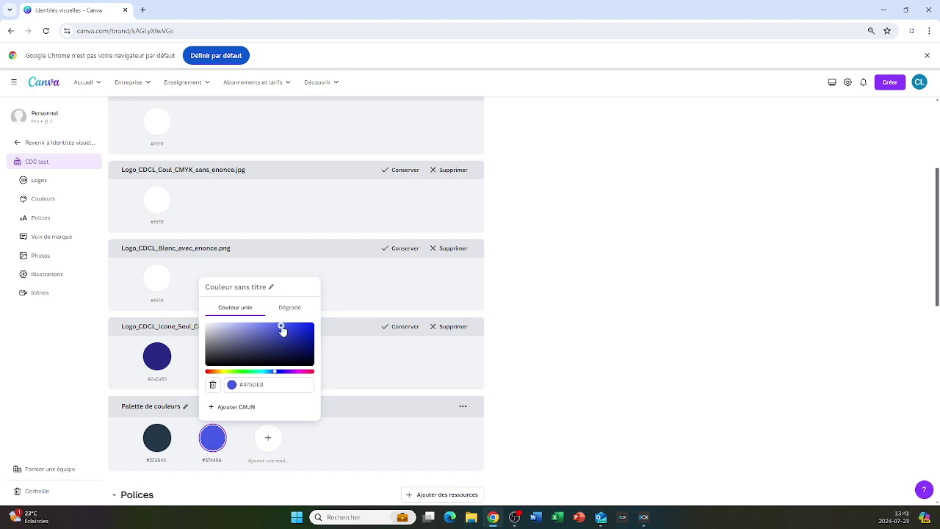
key("Return")
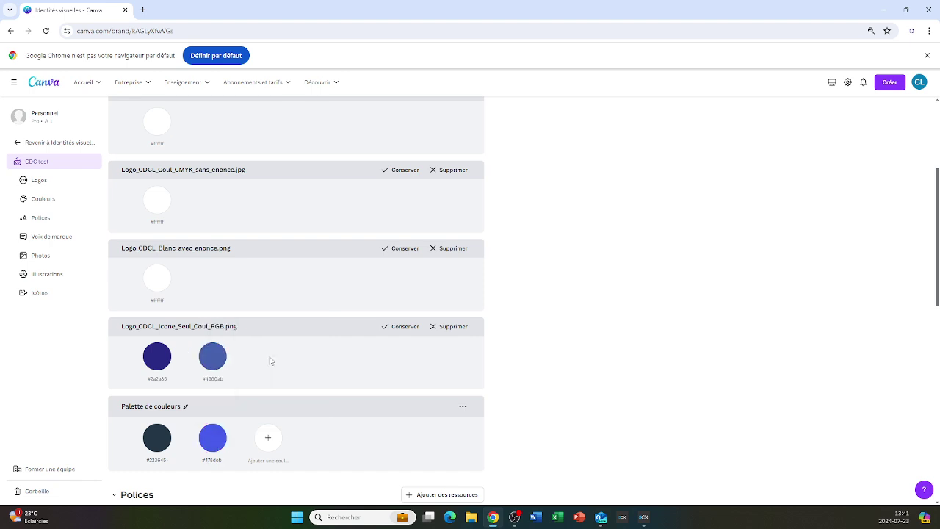
left_click(268, 438)
left_click_drag(353, 327, 369, 326)
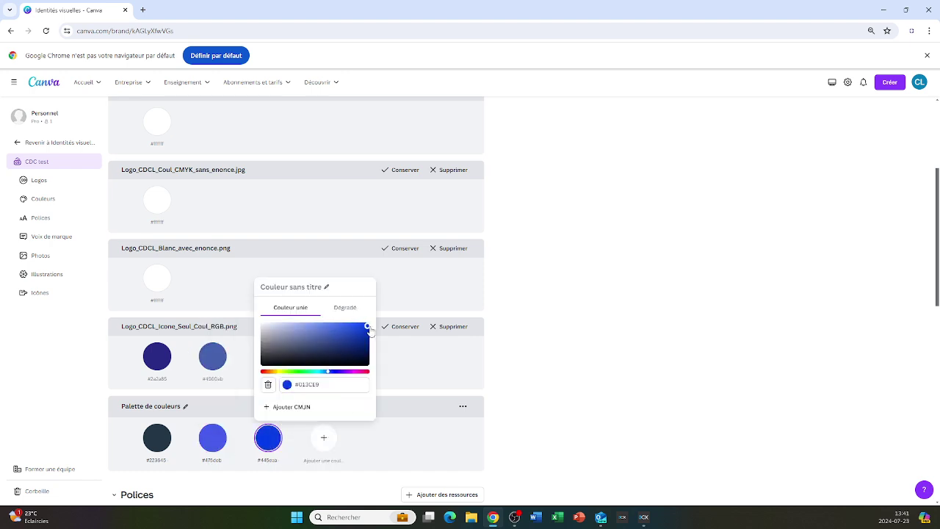
key("Return")
Add a dark indigo #2E2899 and a violet-blue #4547E2 to the Palette de couleurs.
left_click(329, 441)
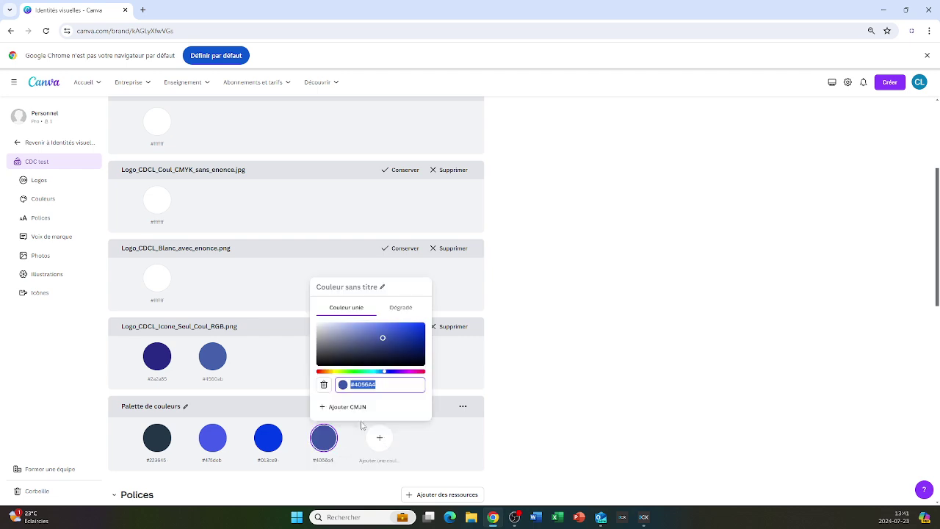
mouse_move(384, 341)
left_mouse_down()
mouse_move(385, 322)
mouse_move(436, 323)
mouse_move(409, 336)
mouse_move(393, 361)
mouse_move(426, 319)
mouse_move(396, 342)
left_mouse_up()
left_click(395, 374)
left_click(390, 372)
key("Escape")
left_click(370, 438)
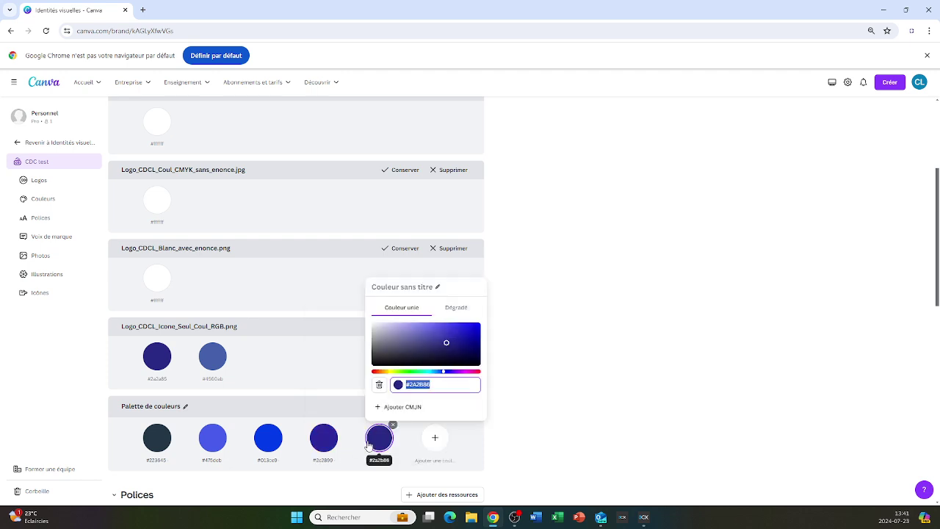
left_click_drag(447, 343, 450, 330)
key("Escape")
Add white #FFFFFF as the sixth colour of the Palette de couleurs.
scroll(637, 374, "down", 2)
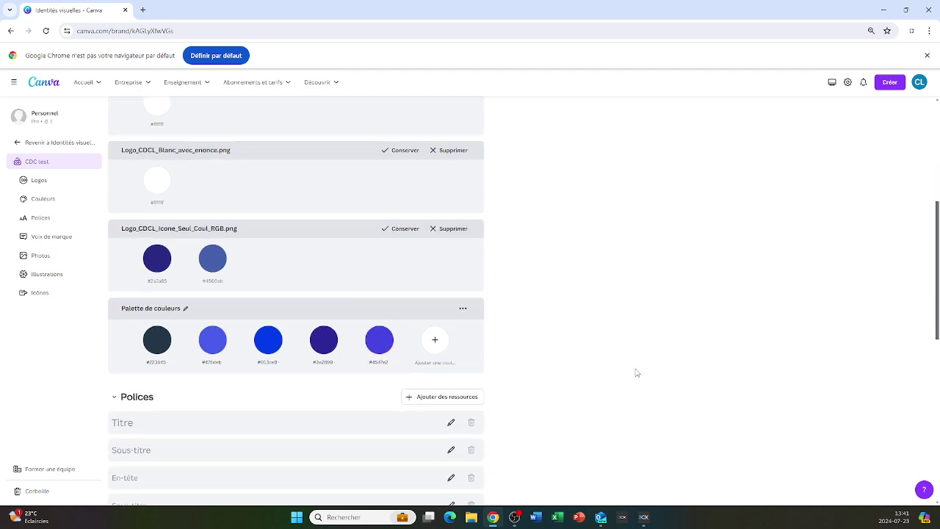
left_click(439, 345)
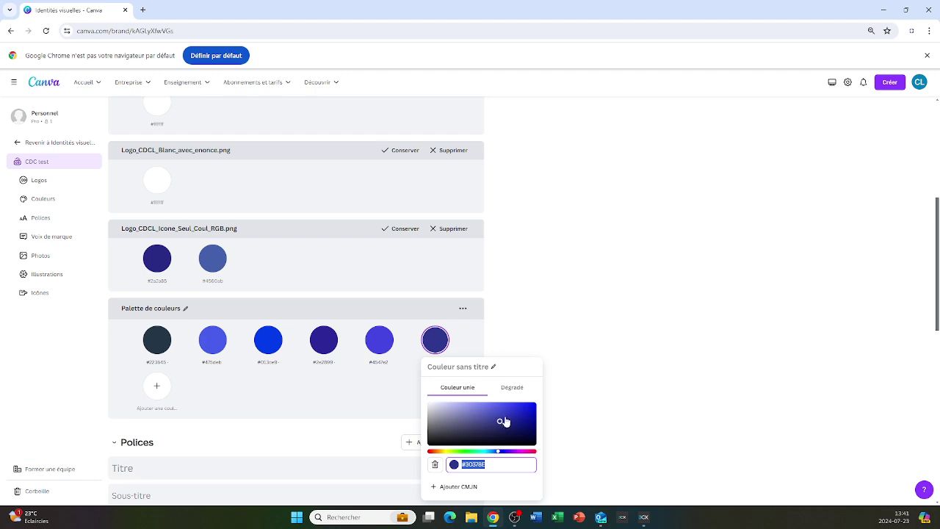
left_click_drag(504, 423, 416, 406)
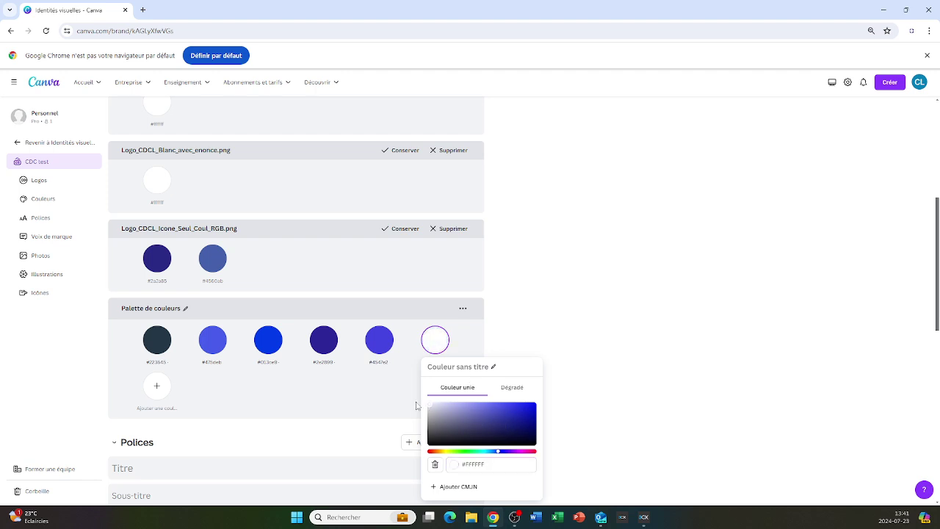
left_click(612, 393)
scroll(557, 373, "down", 2)
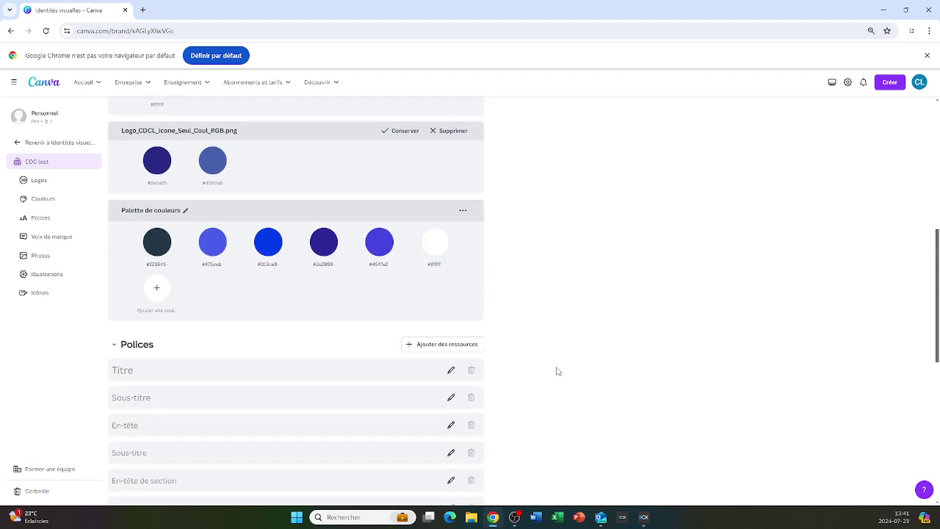
Delete the suggested colour palette taken from Logo_CDCL_Coul_CMYK_sans_enonce.jpg.
mouse_move(389, 259)
scroll(553, 325, "up", 3)
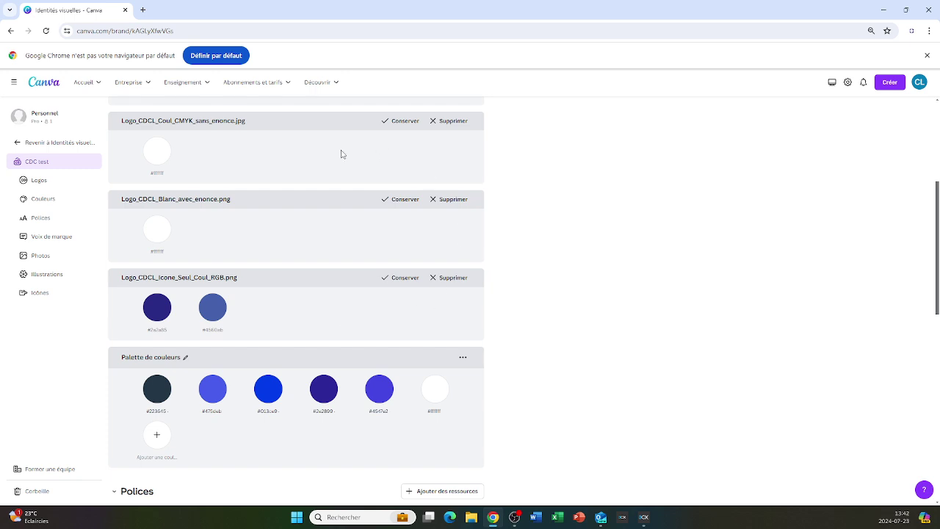
left_click(444, 123)
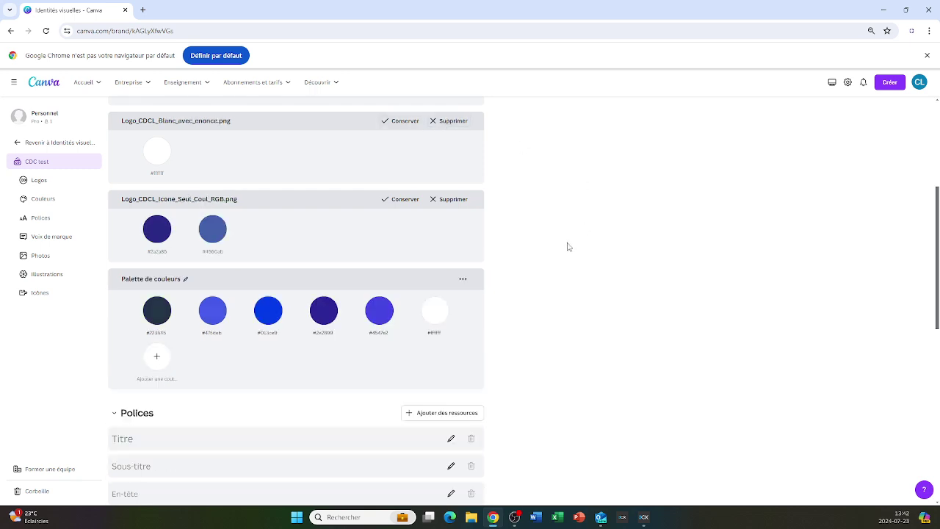
scroll(566, 247, "down", 1)
scroll(586, 247, "up", 2)
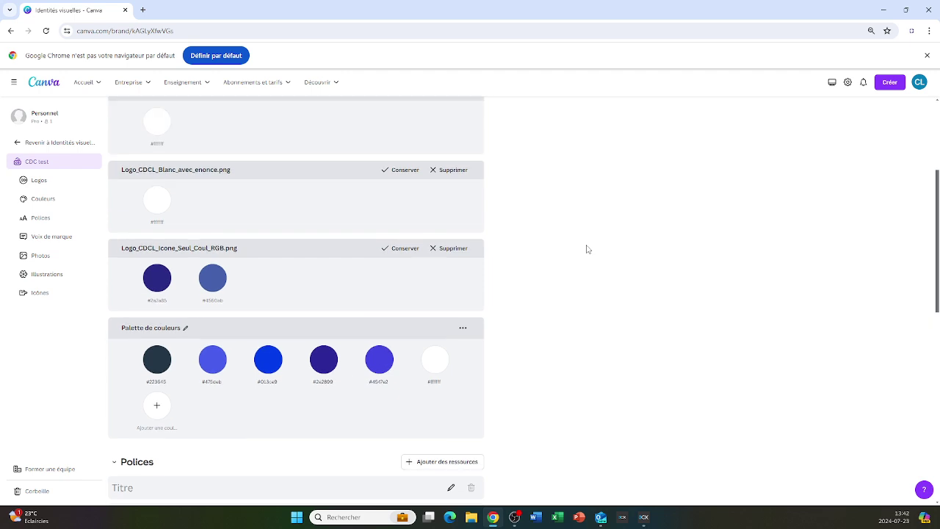
scroll(585, 250, "down", 1)
scroll(585, 251, "down", 4)
scroll(585, 250, "up", 5)
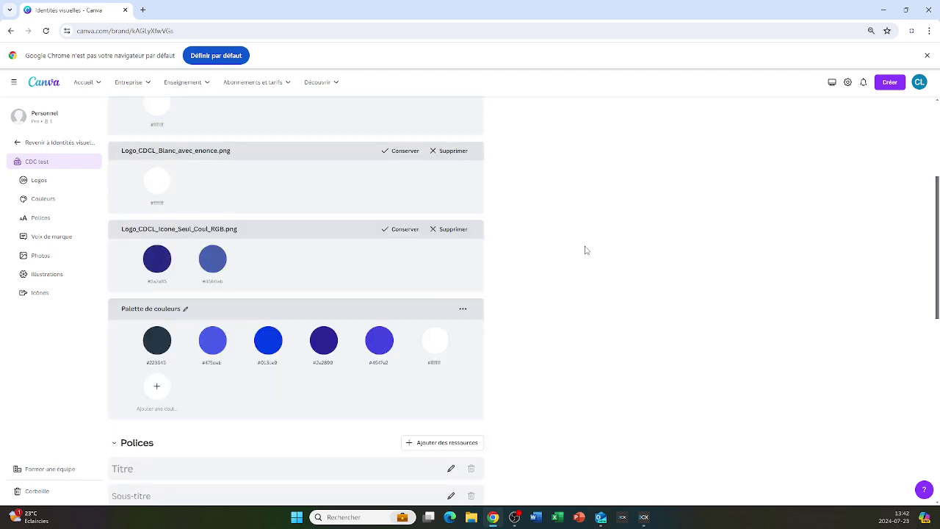
Choose Montserrat as the font for the brand kit's Titre text style.
scroll(586, 250, "down", 6)
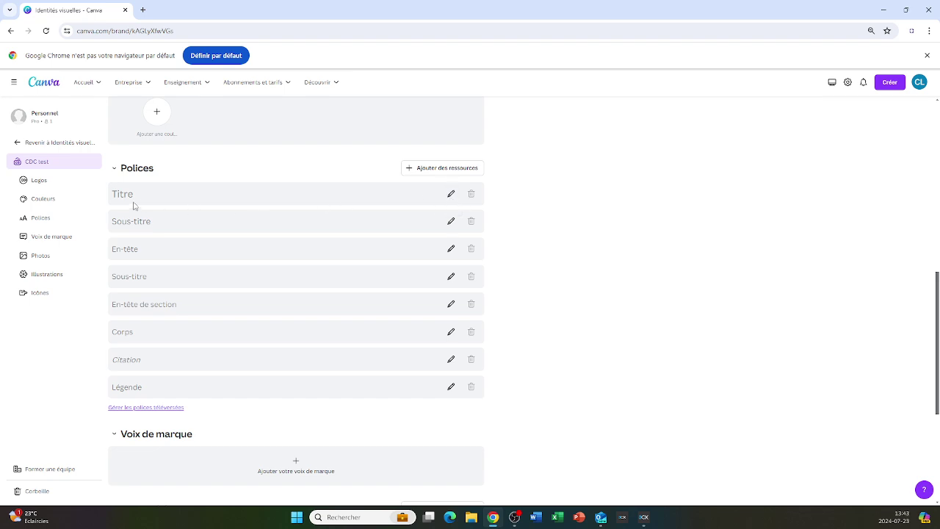
left_click(452, 195)
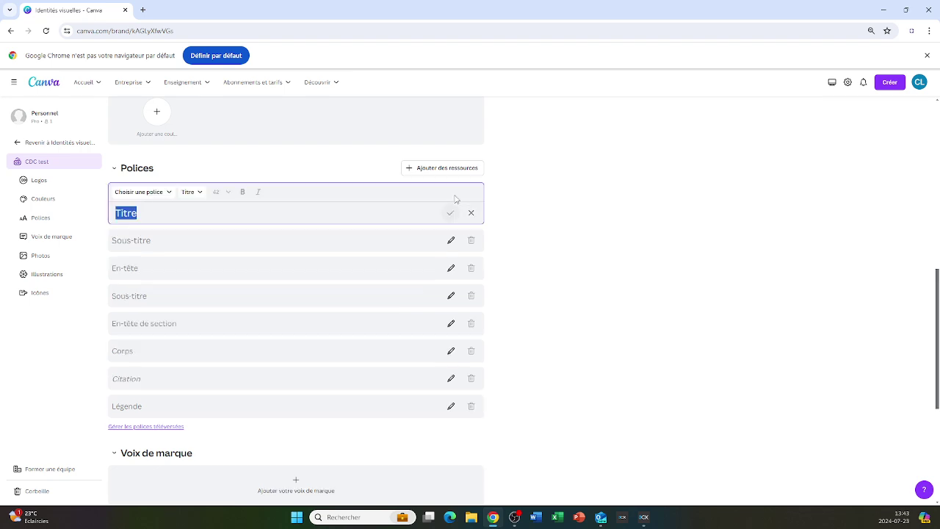
left_click(167, 194)
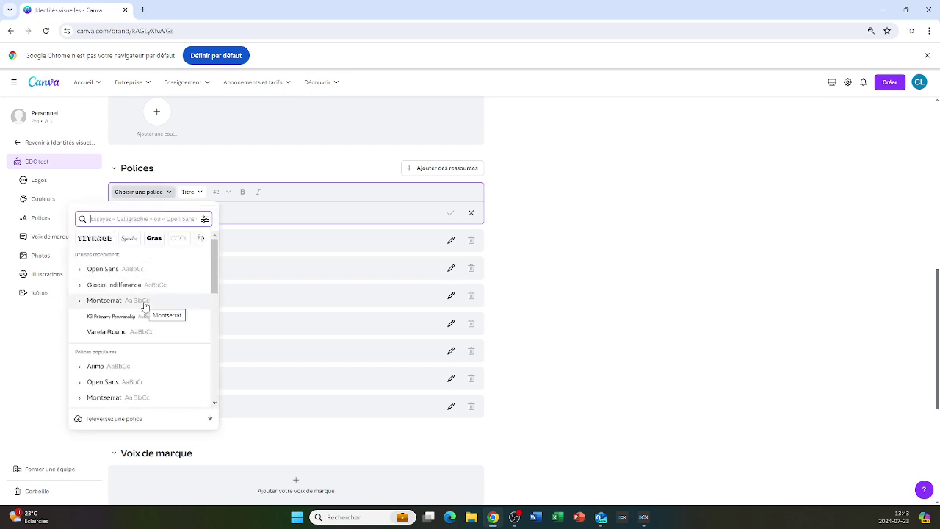
scroll(145, 306, "down", 5)
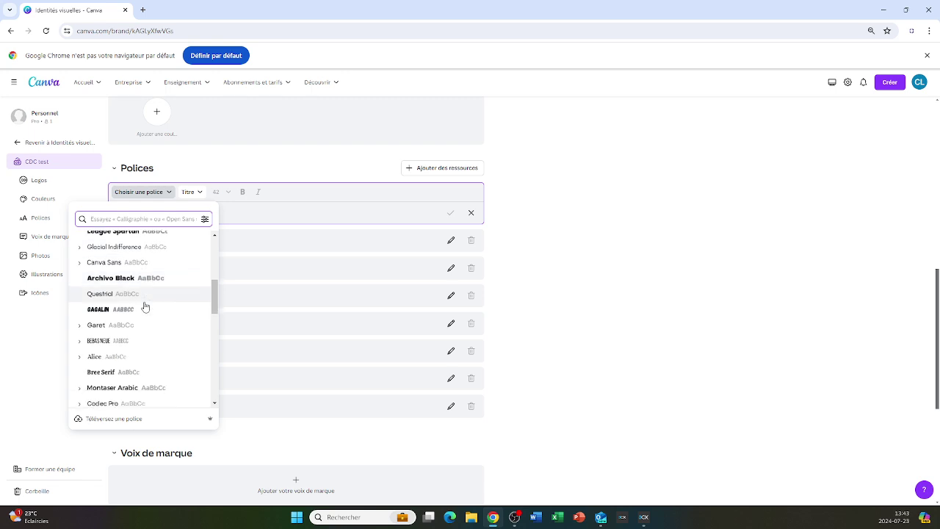
scroll(145, 306, "down", 6)
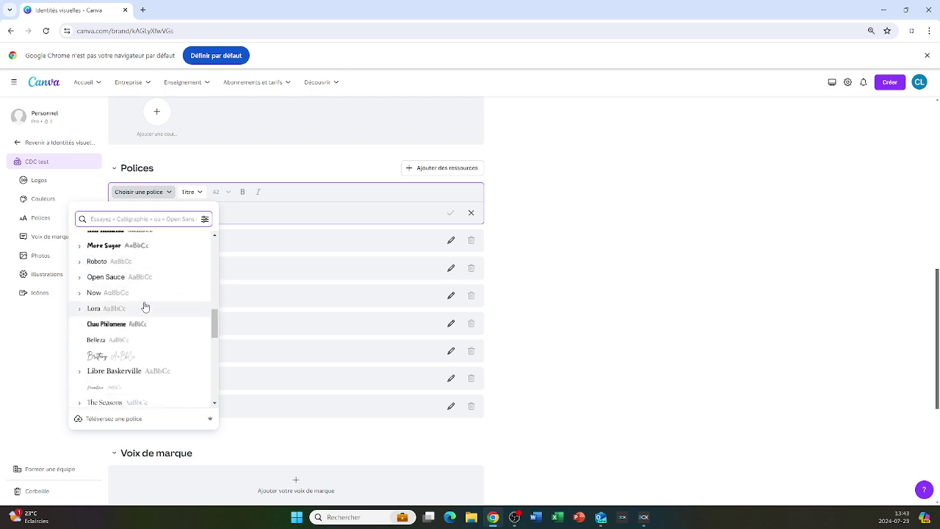
scroll(145, 307, "up", 10)
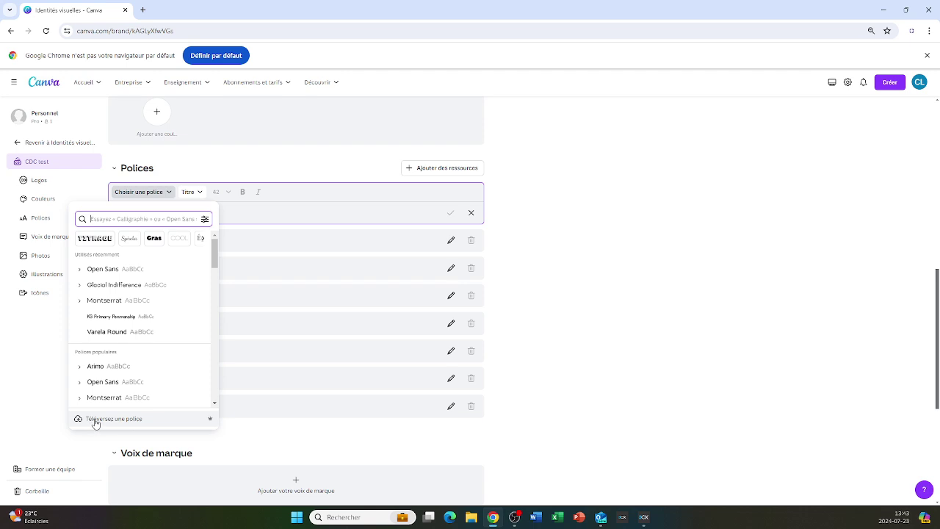
left_click(139, 399)
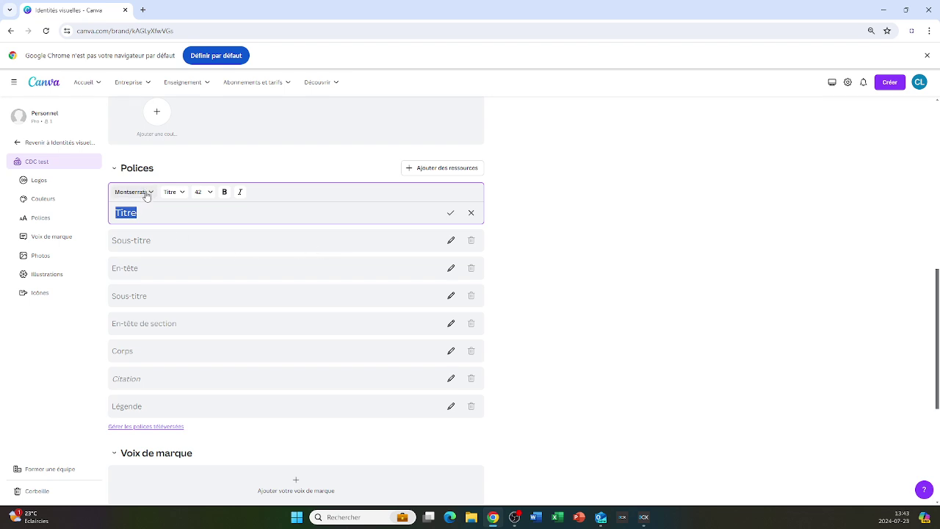
Set the Titre text style's font size to 36.
left_click(183, 192)
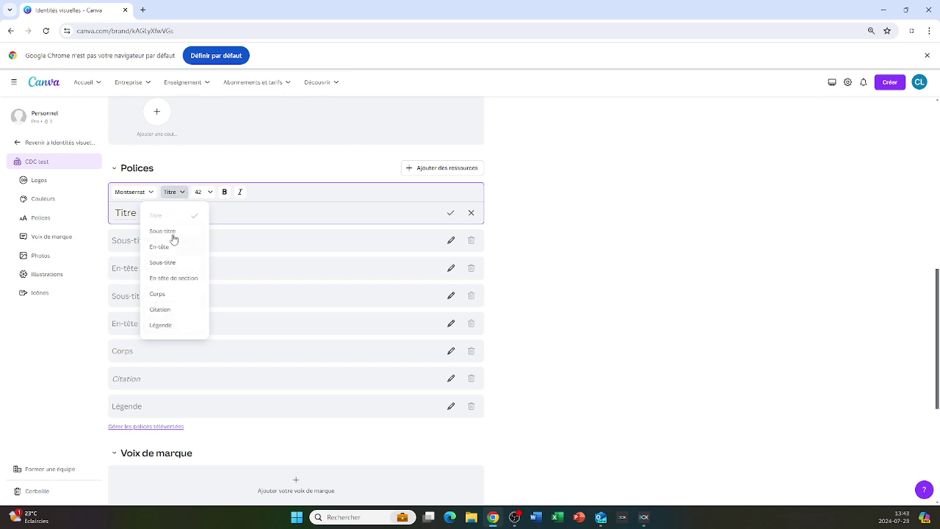
left_click(177, 194)
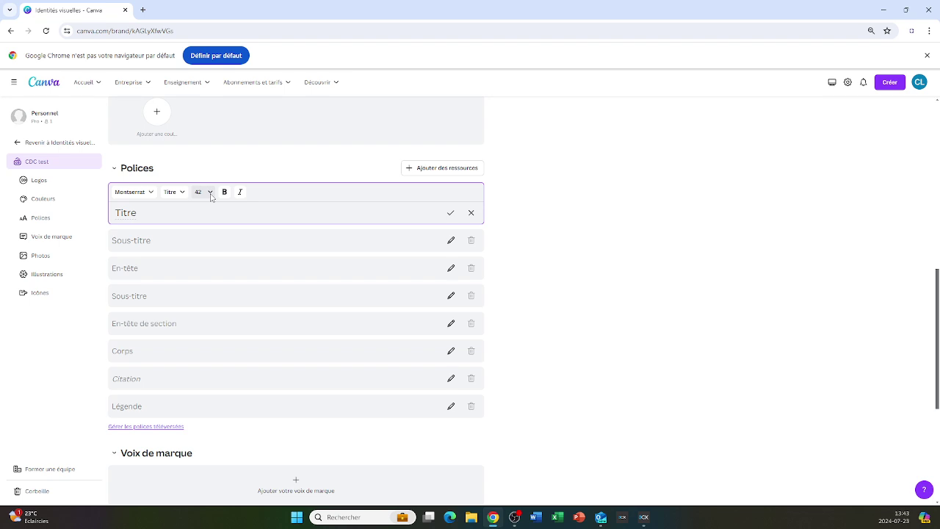
left_click(209, 192)
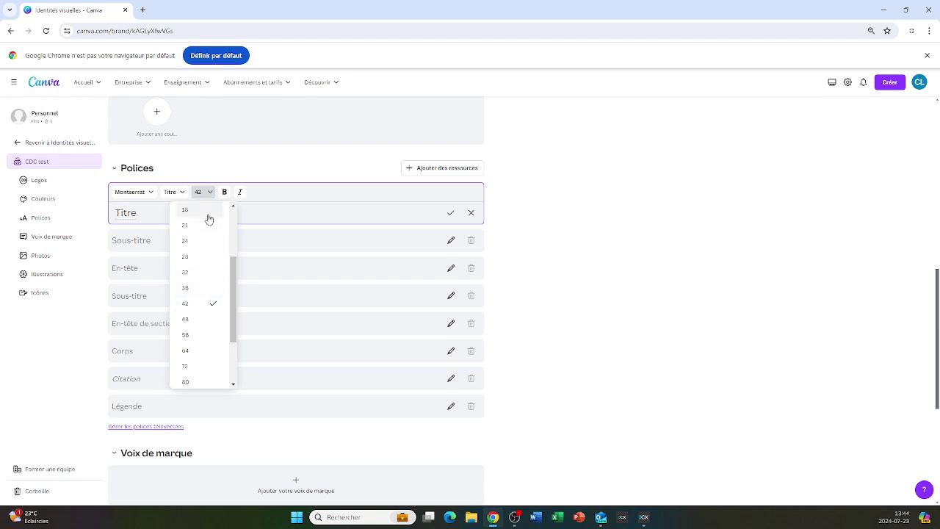
left_click(202, 294)
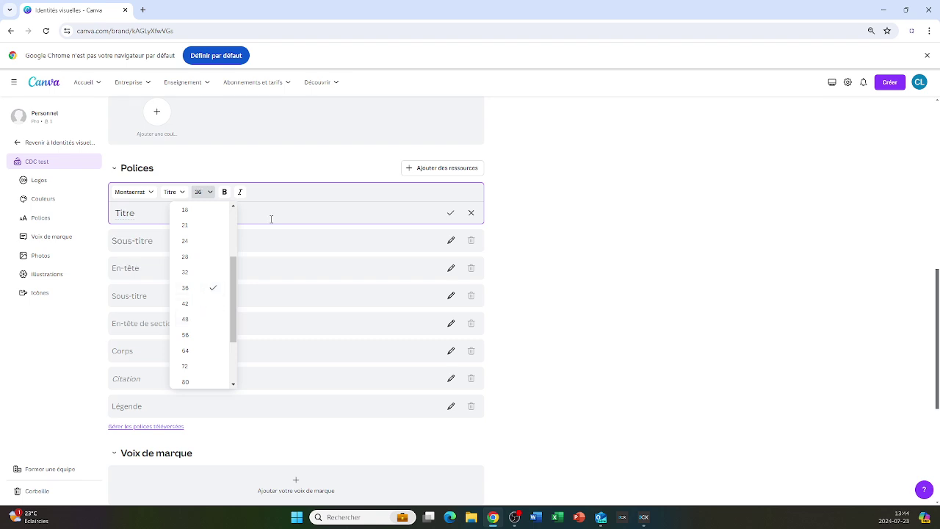
left_click(588, 284)
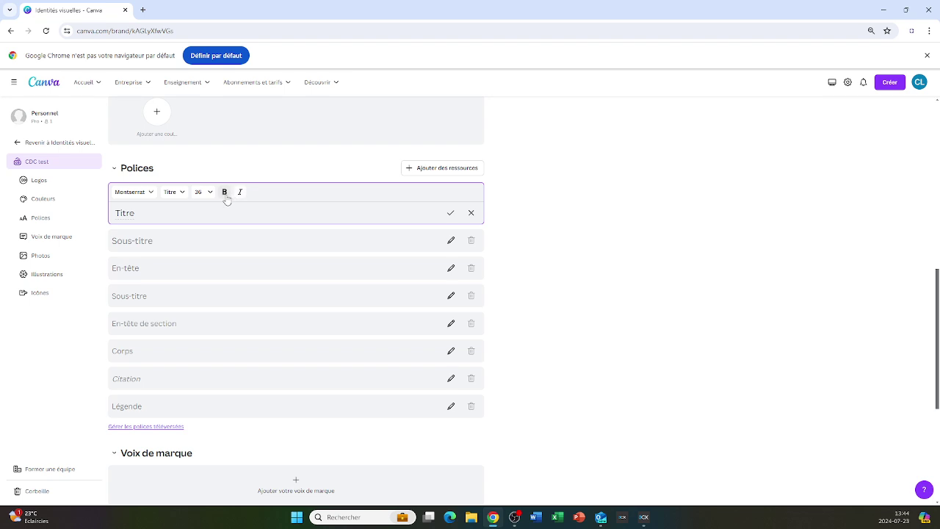
Make the Titre text style bold without italics and save it.
left_click(225, 193)
left_click(225, 194)
left_click(239, 193)
left_click(239, 195)
left_click(226, 193)
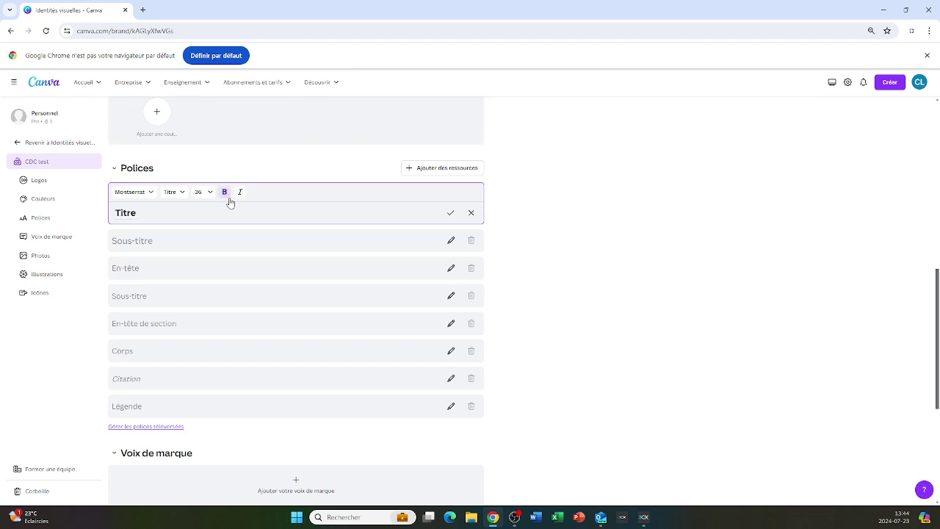
left_click(451, 215)
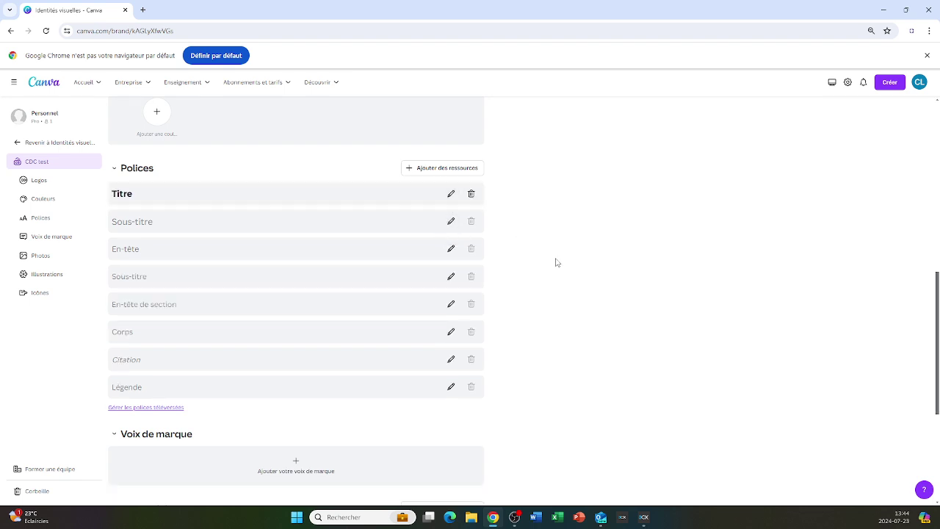
Set the first Sous-titre text style to Open Sans at size 24 and save it.
left_click(451, 221)
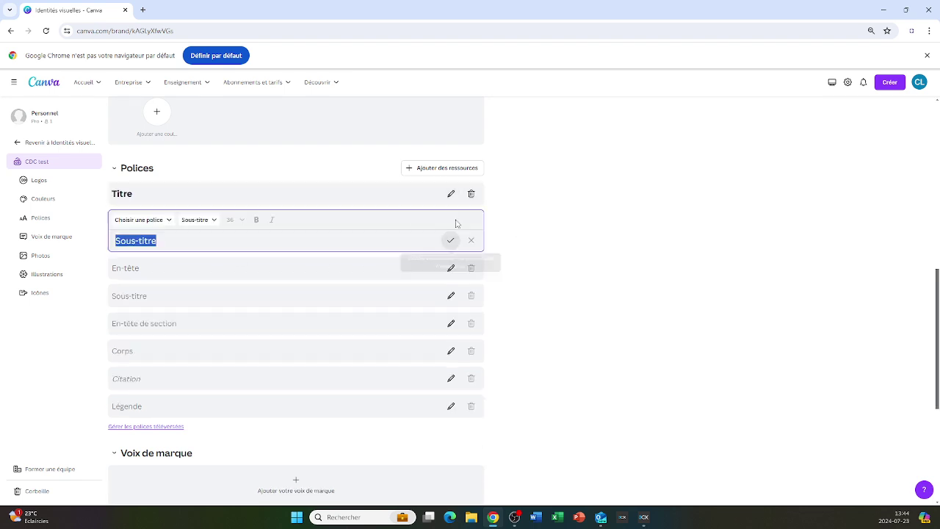
left_click(169, 222)
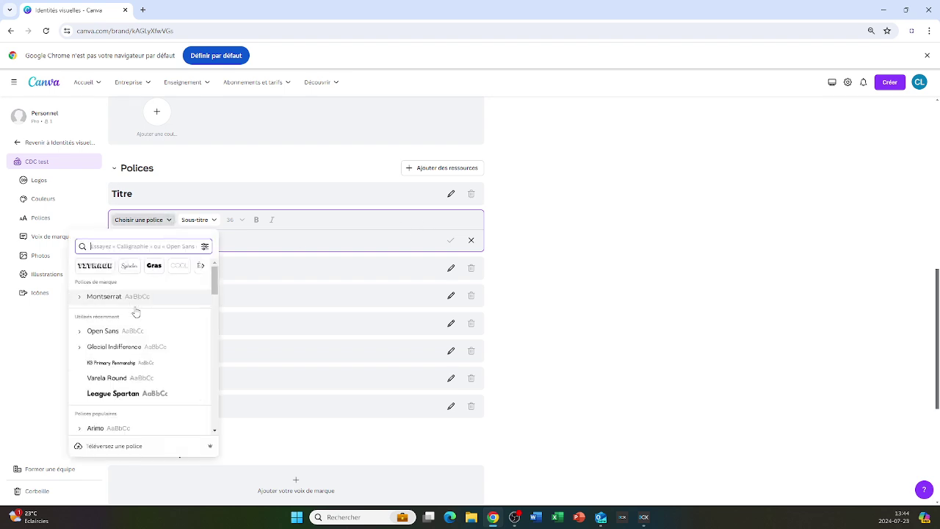
left_click(133, 339)
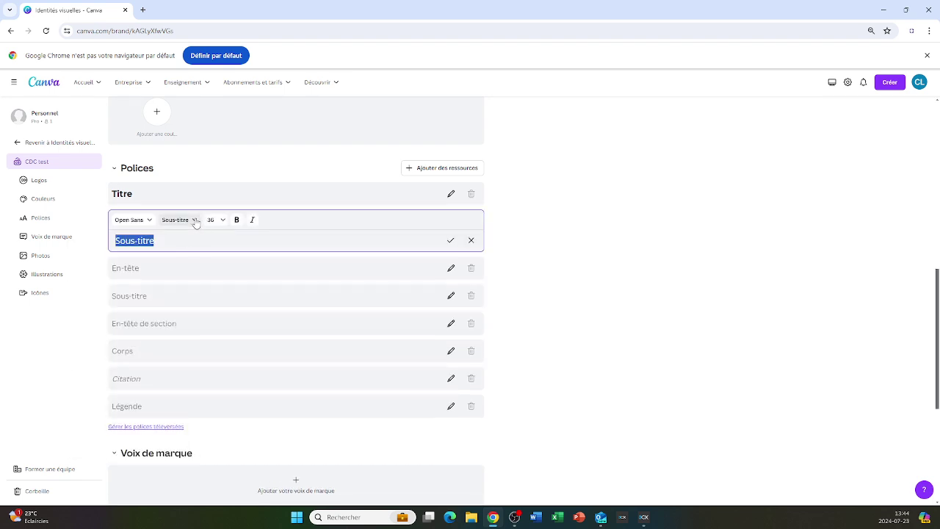
left_click(195, 223)
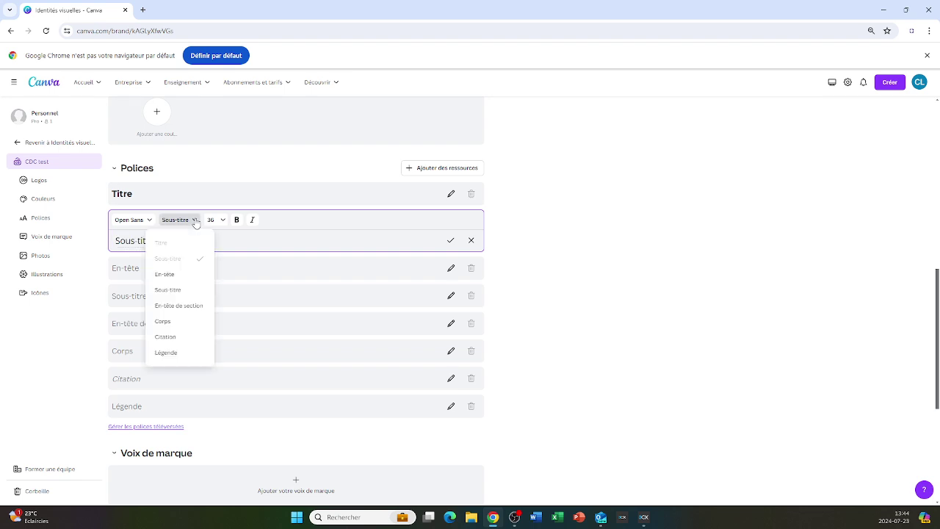
left_click(225, 223)
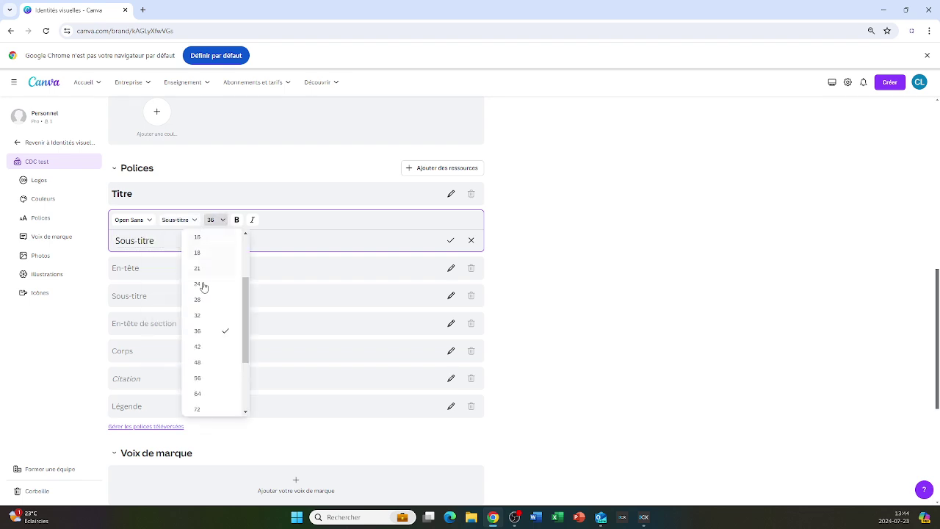
left_click(210, 284)
left_click(293, 251)
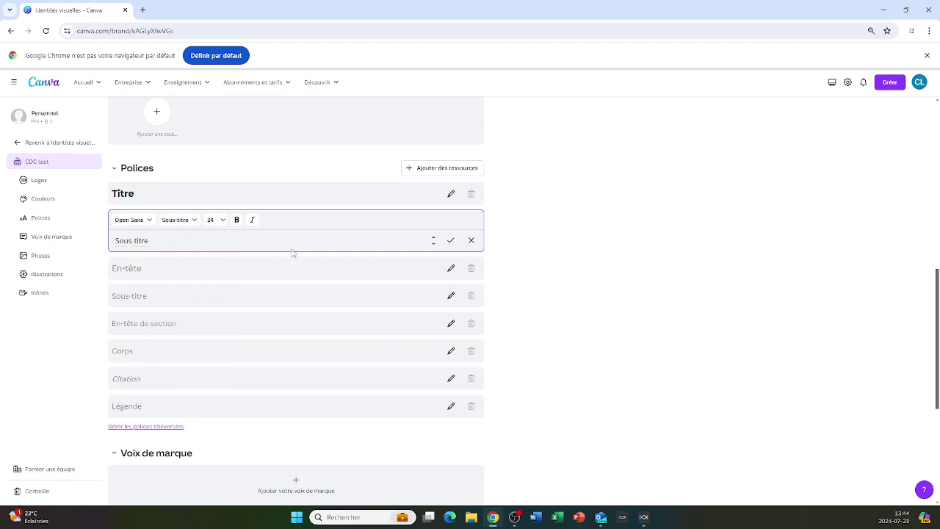
left_click(450, 241)
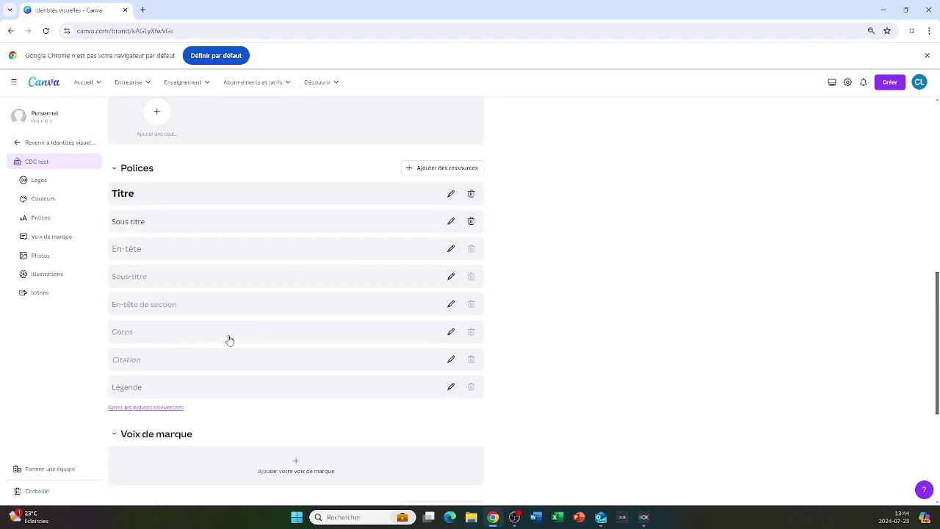
Set the Corps text style's font to Glacial Indifference and save it.
left_click(450, 332)
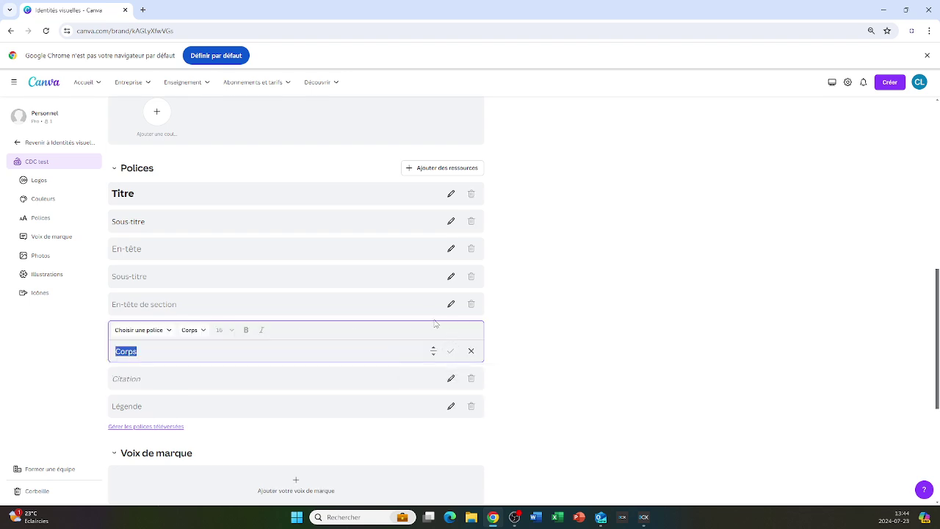
left_click(167, 332)
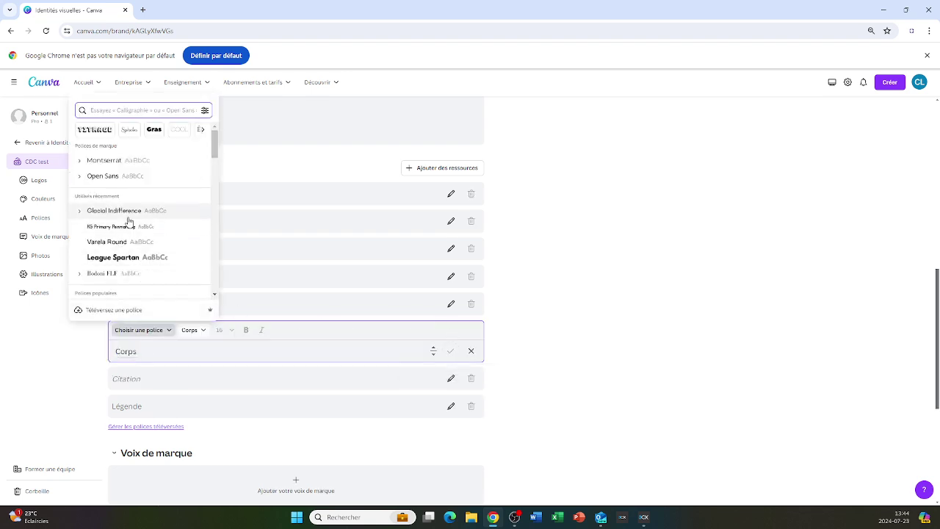
left_click(129, 213)
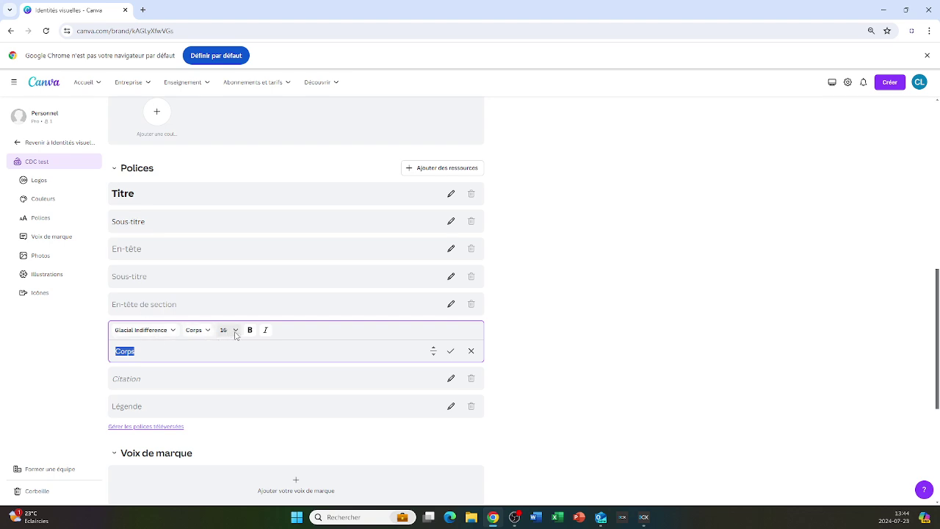
left_click(449, 352)
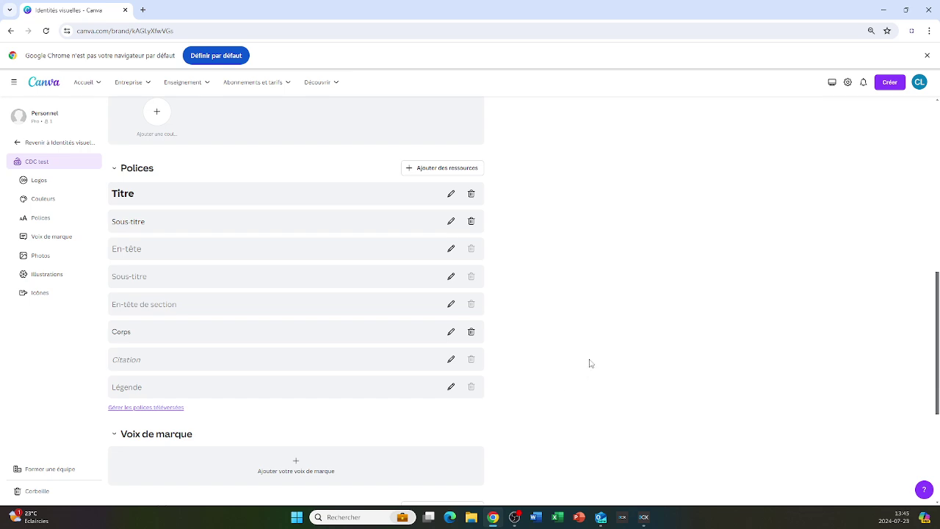
Add the brand voice "respect, bienveillance, solidarité" to the brand kit and save it.
scroll(547, 314, "down", 4)
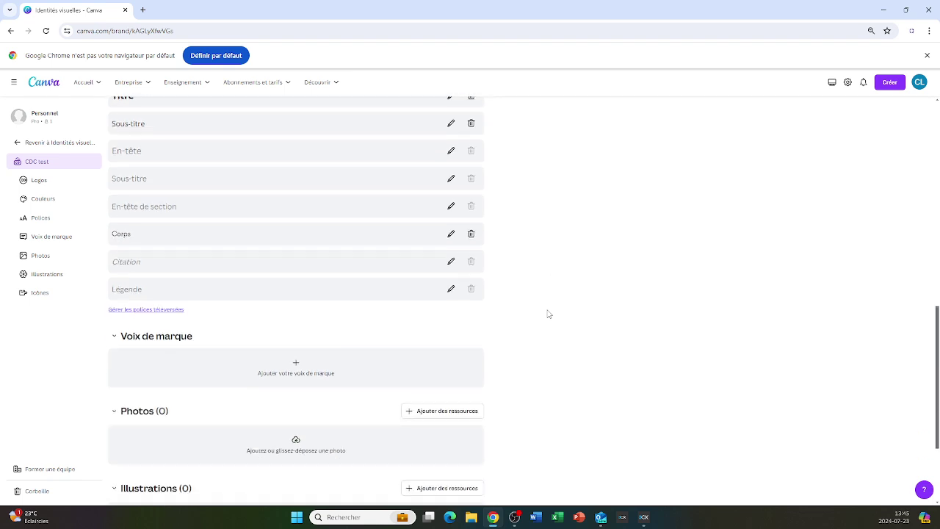
left_click(286, 221)
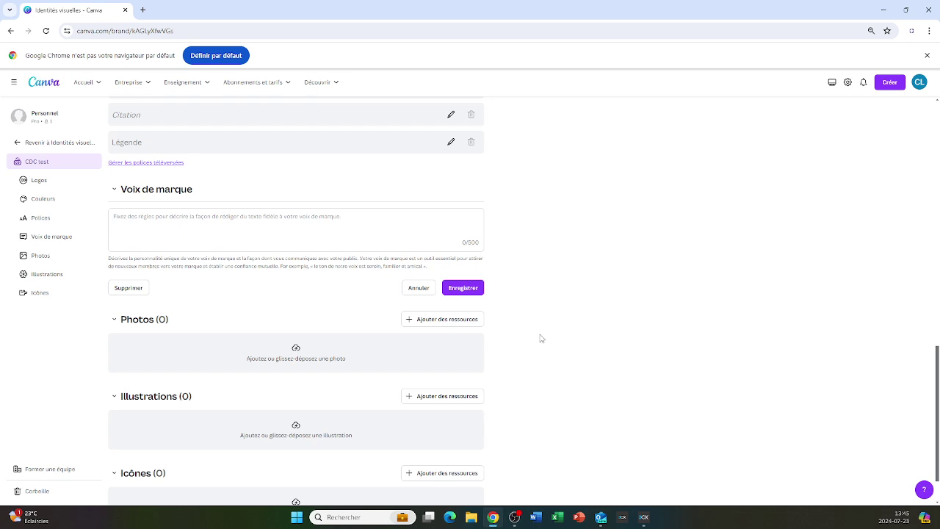
left_click(361, 220)
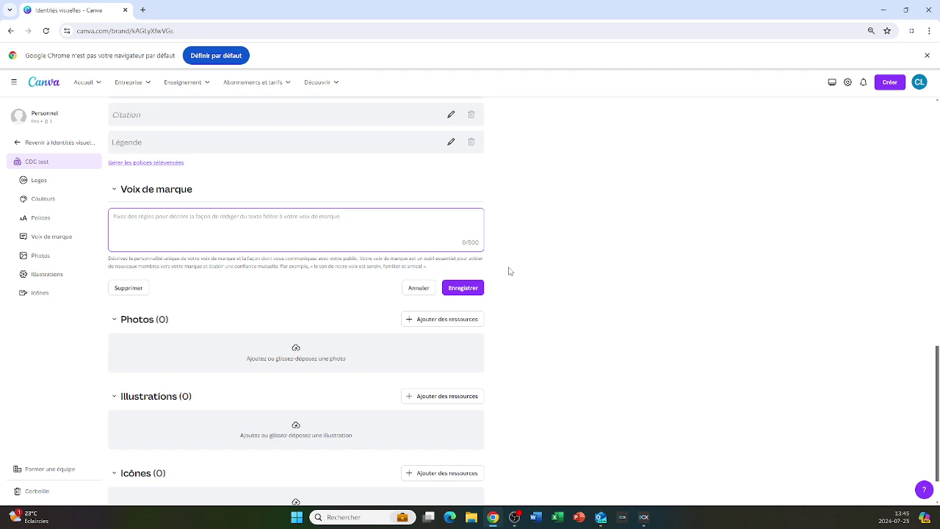
type("resp")
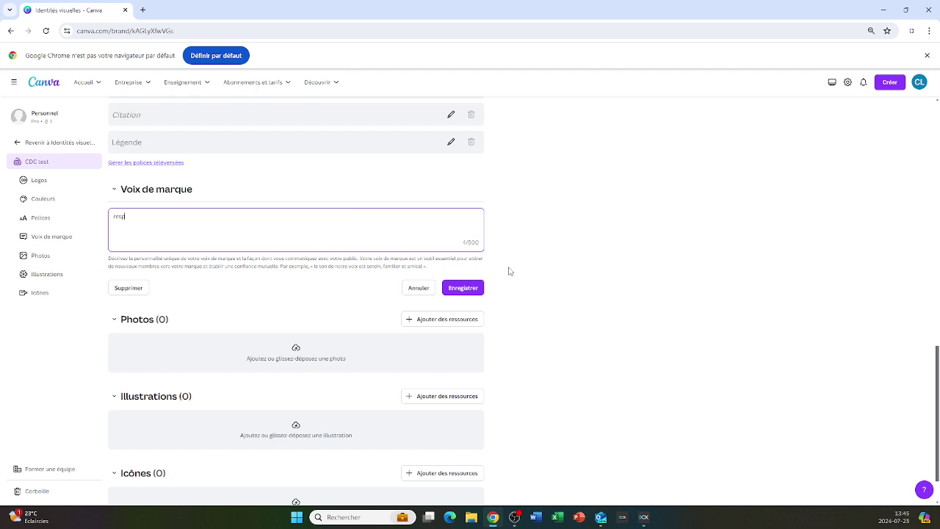
key("BackSpace")
key("BackSpace")
type("spect, bien")
key("BackSpace")
key("BackSpace")
key("BackSpace")
type("ienveillance, solidarité")
left_click(463, 289)
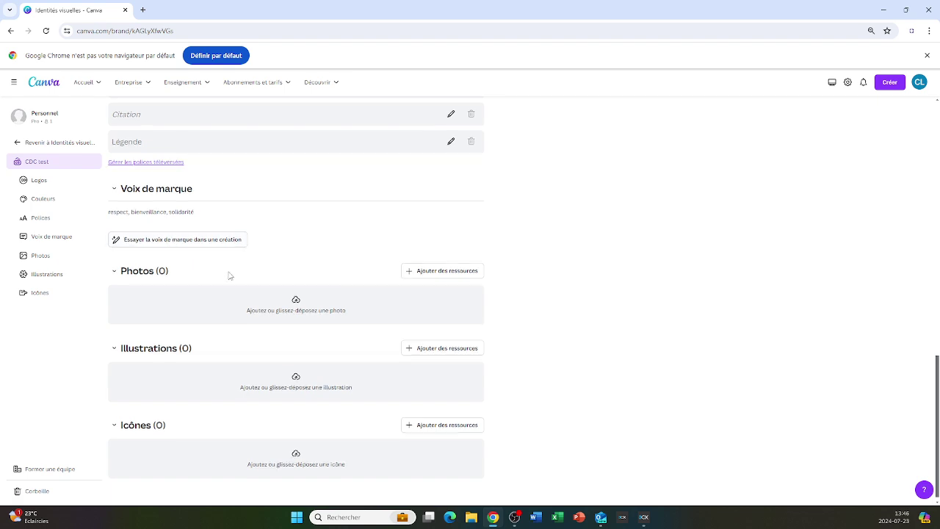
Upload all the images in the CDC folder's "image de marque" subfolder as brand kit photos.
scroll(277, 256, "down", 1)
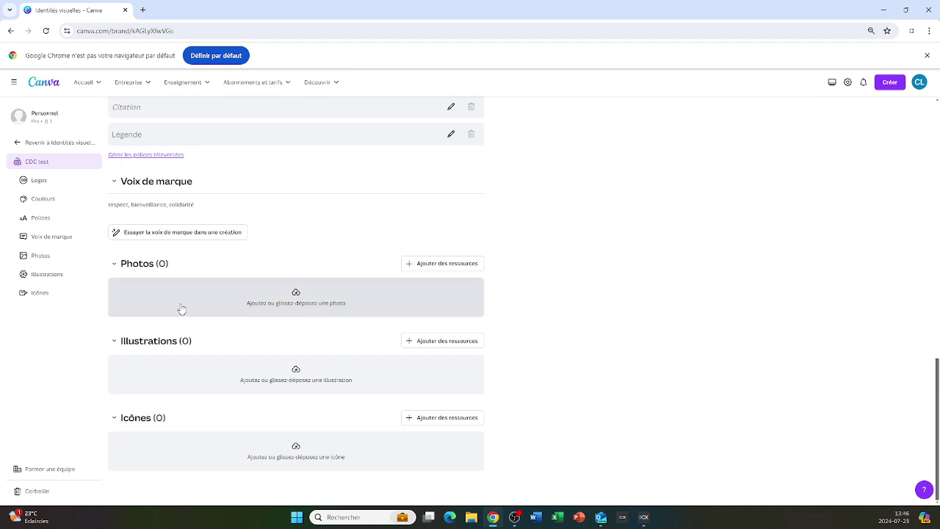
left_click(335, 305)
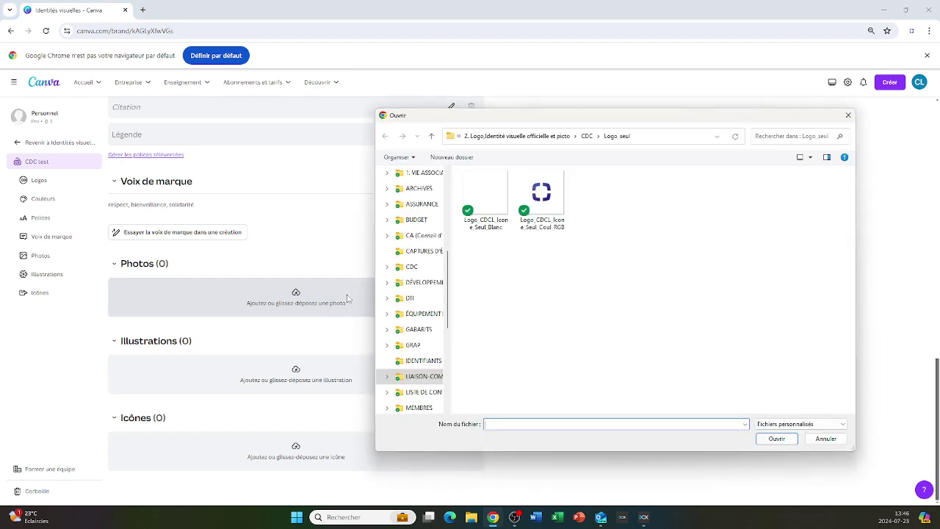
left_click(587, 137)
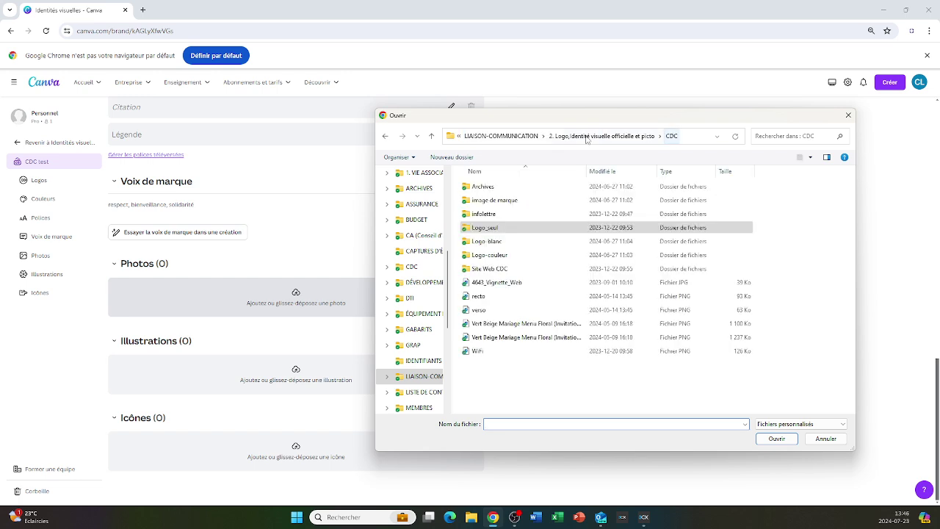
double_click(509, 203)
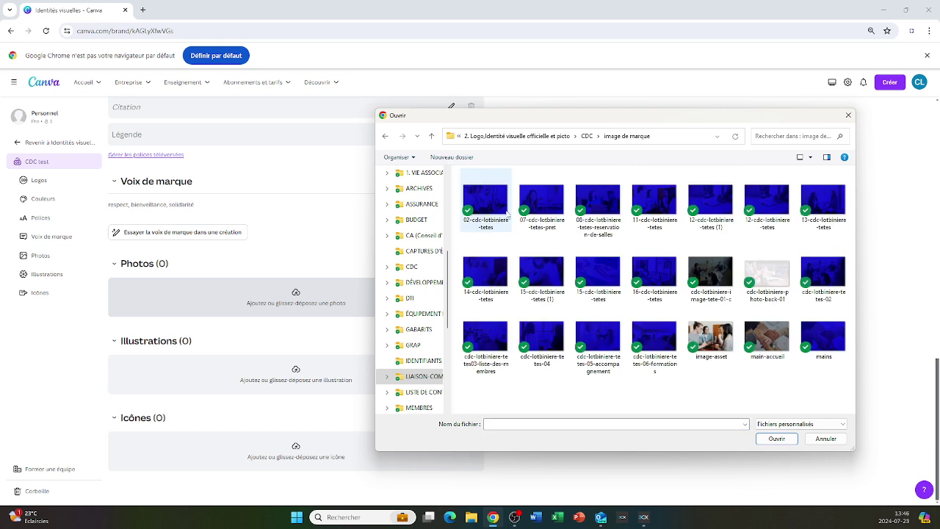
left_click_drag(837, 376, 497, 195)
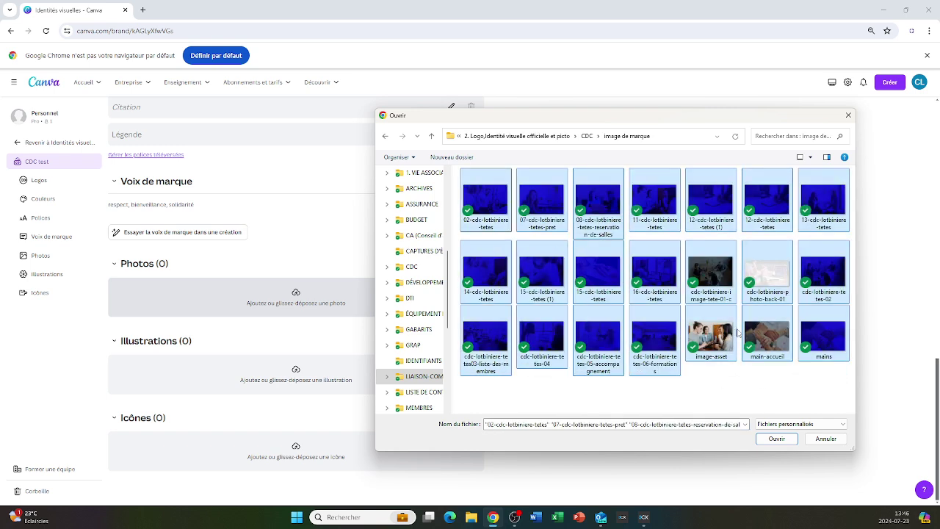
left_click_drag(844, 380, 487, 193)
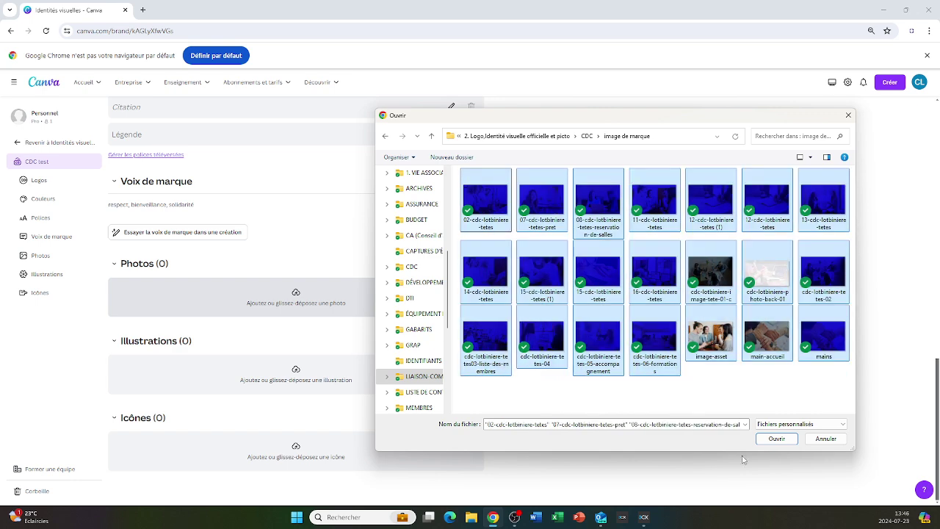
left_click(776, 438)
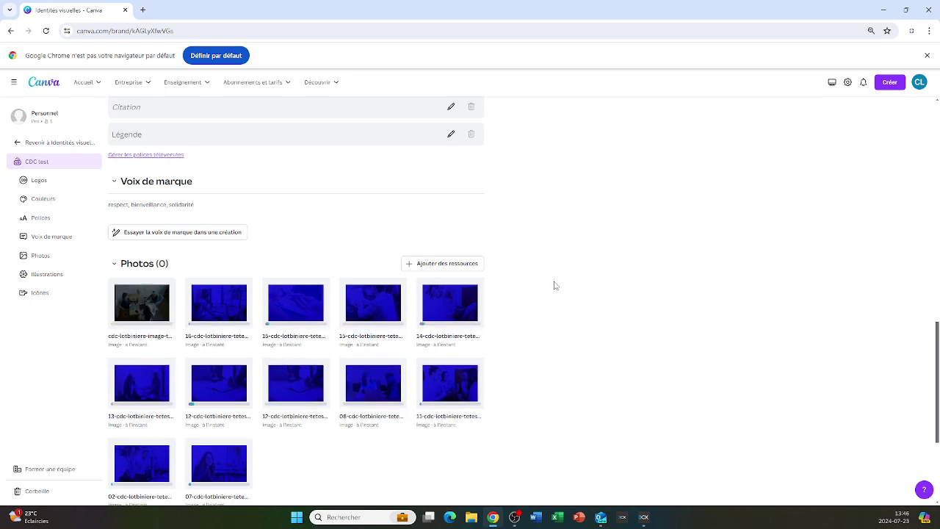
Upload 4643_Tete_Infolettre from the CDC folder's infolettre subfolder as a brand kit illustration.
scroll(553, 291, "down", 2)
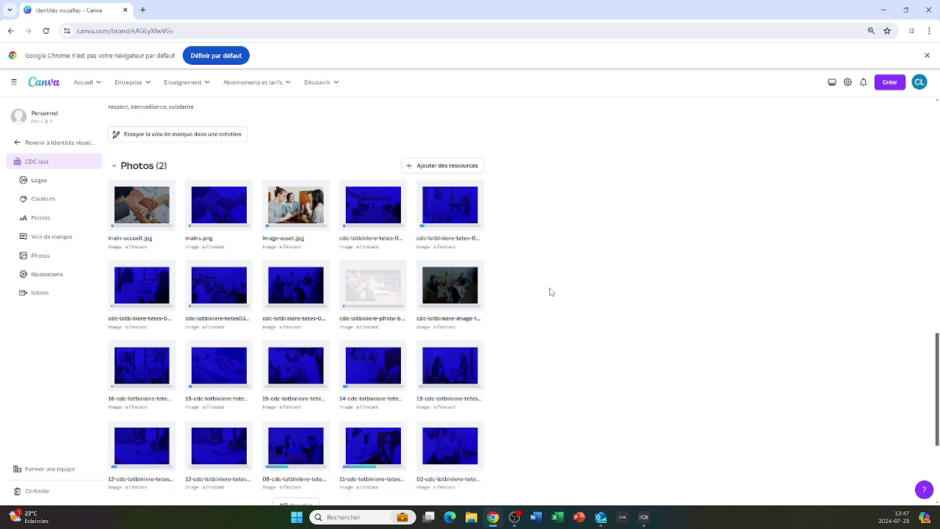
scroll(550, 292, "down", 1)
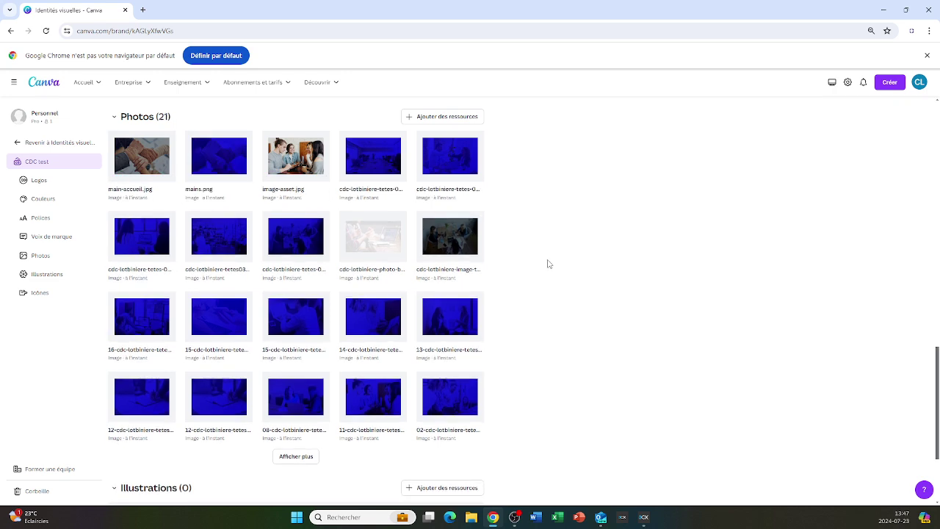
scroll(547, 263, "down", 1)
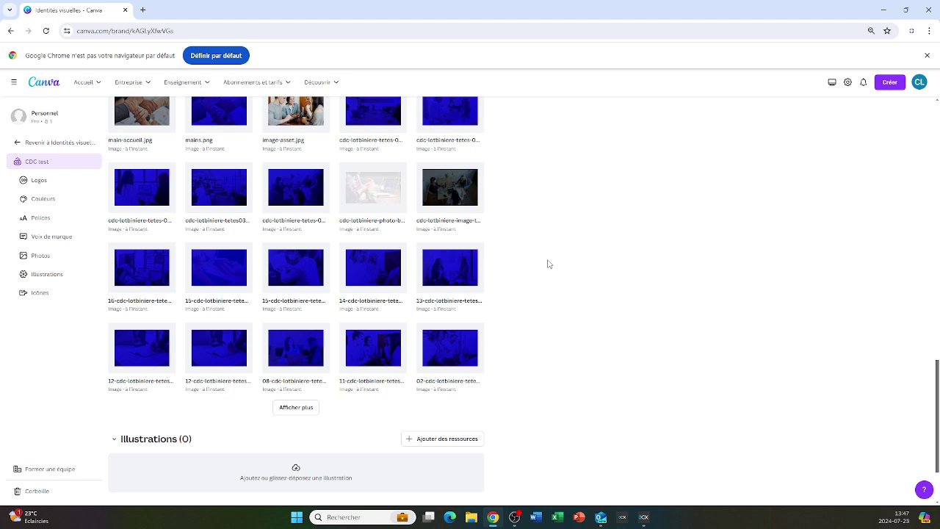
scroll(547, 264, "down", 2)
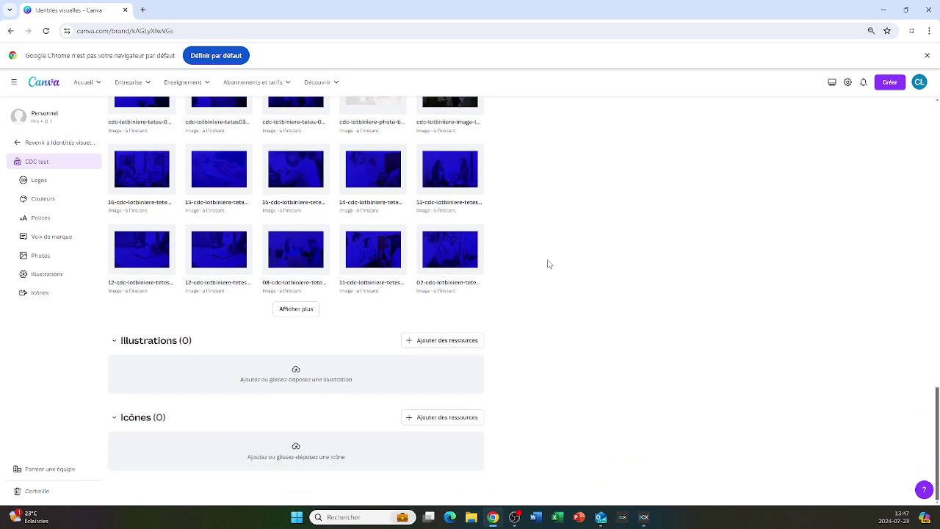
left_click(313, 379)
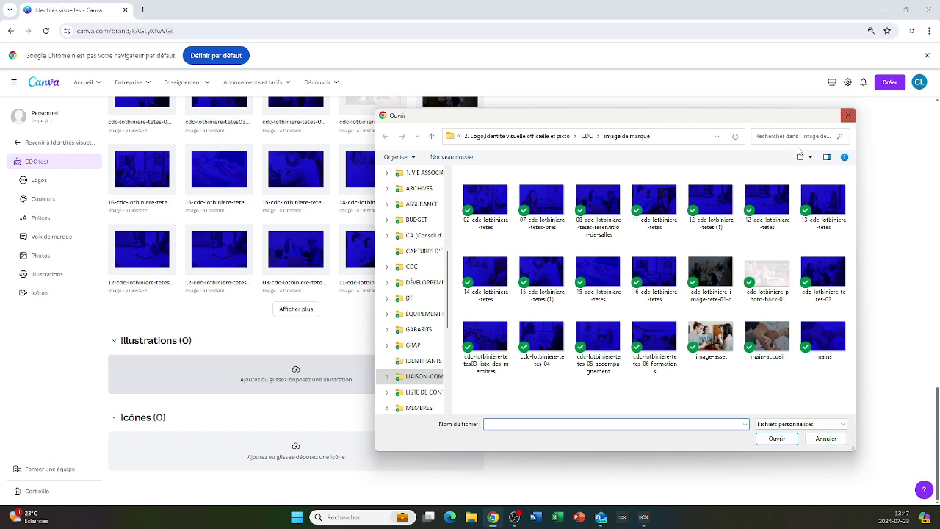
left_click(592, 136)
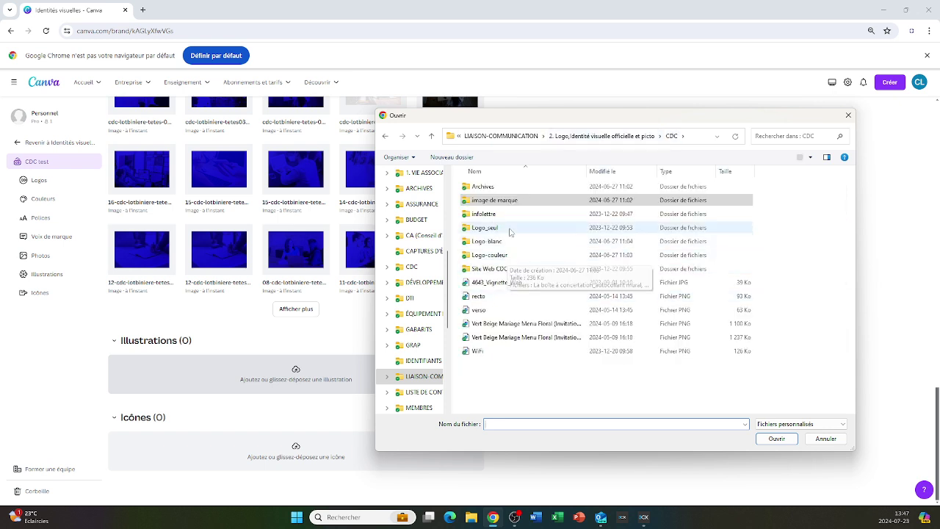
double_click(485, 214)
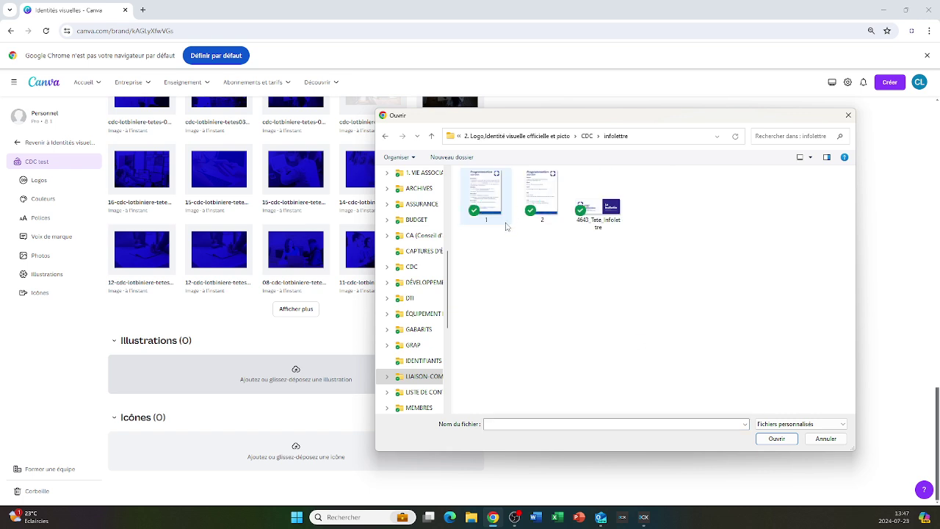
left_click(598, 198)
left_click(780, 439)
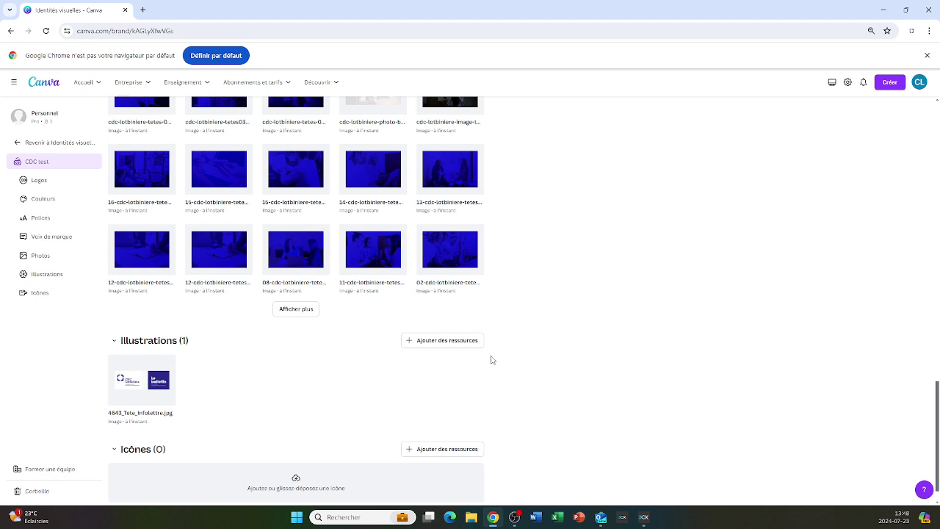
scroll(492, 352, "down", 1)
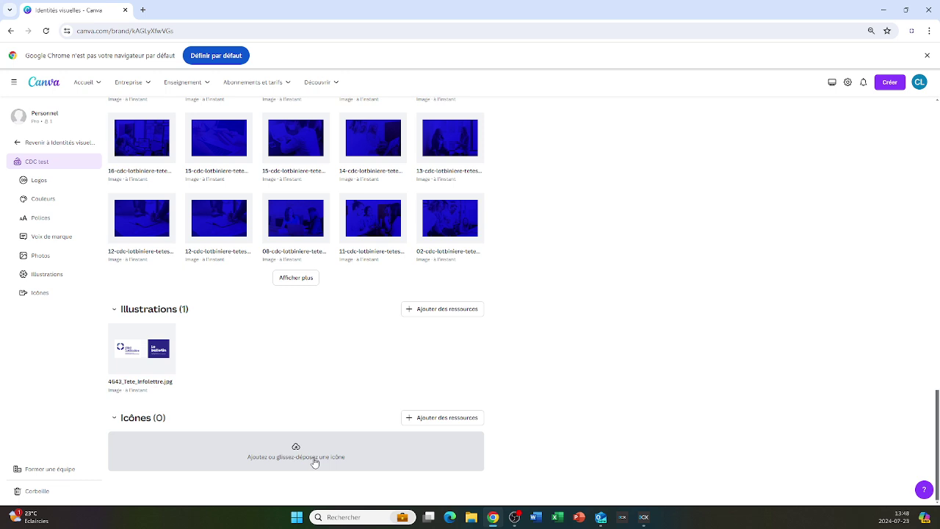
left_click(338, 457)
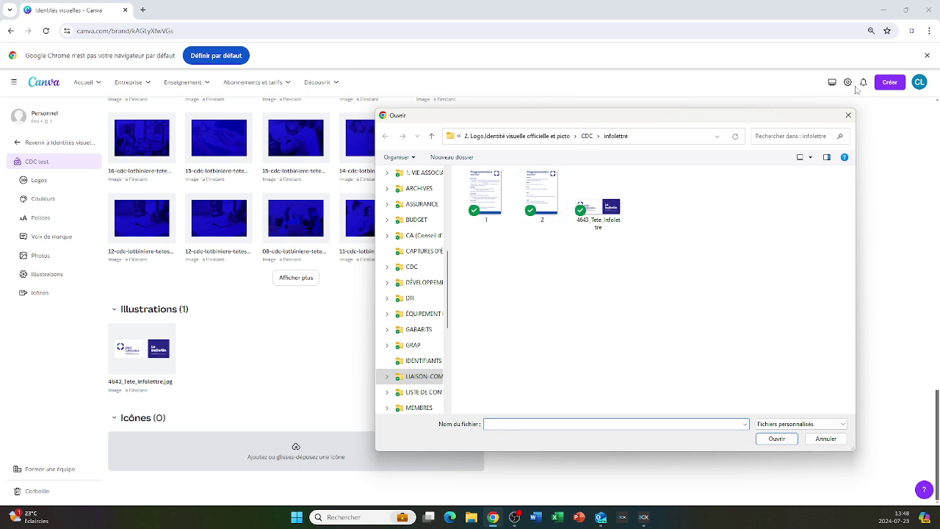
left_click(848, 117)
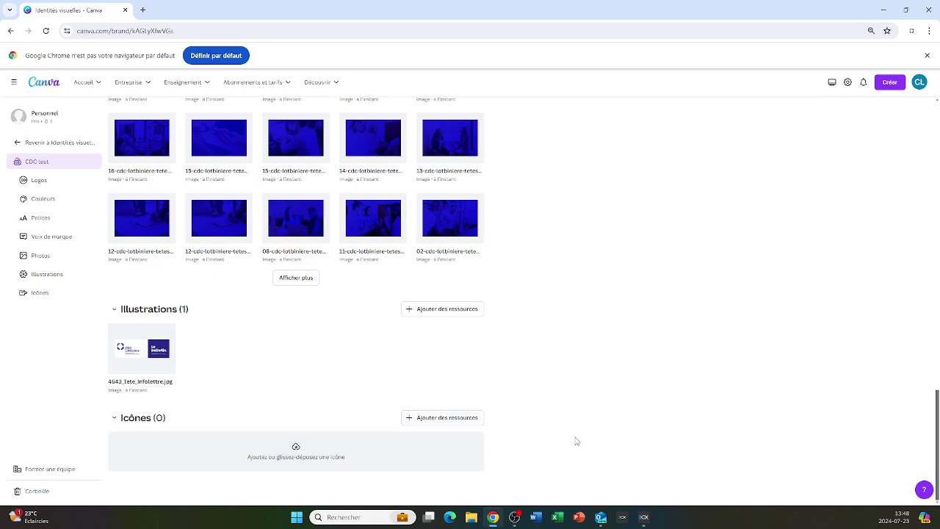
Create a new blank design of the type Publication Instagram (Carré).
scroll(576, 441, "up", 10)
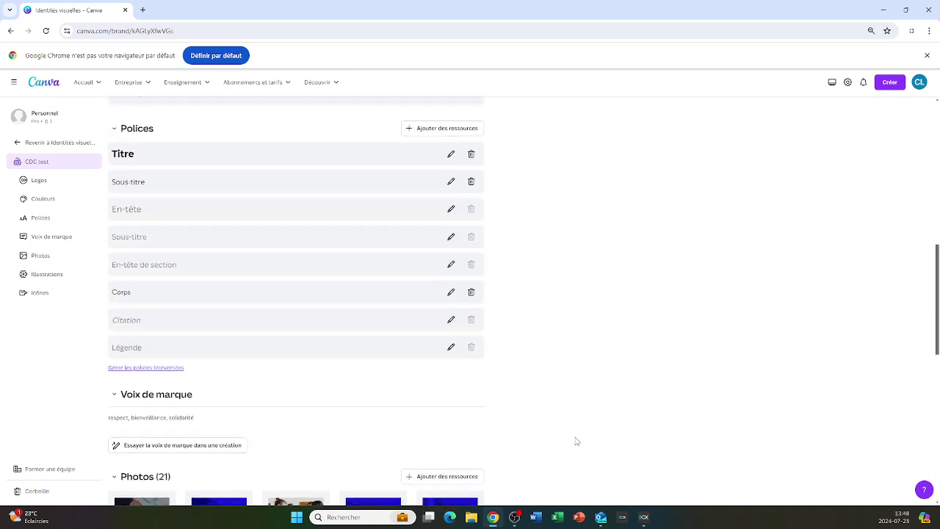
scroll(576, 441, "up", 9)
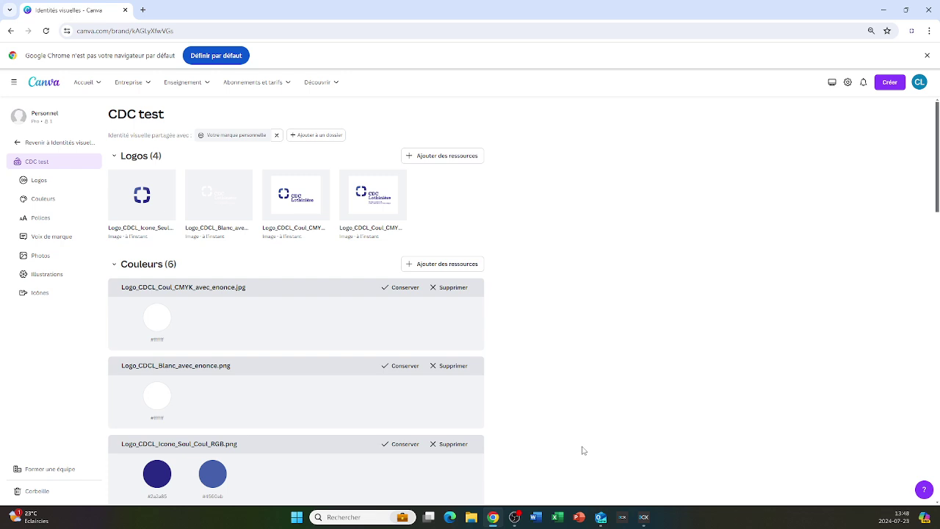
left_click(899, 88)
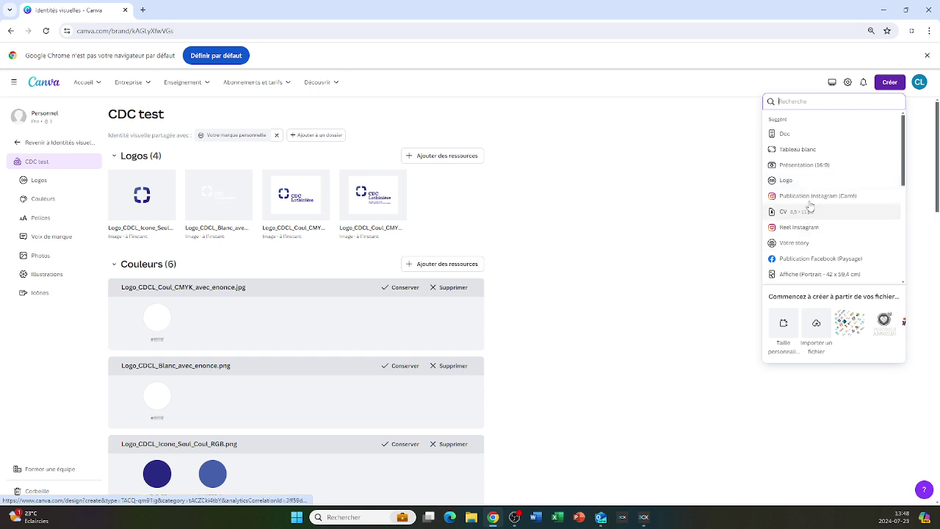
left_click(812, 197)
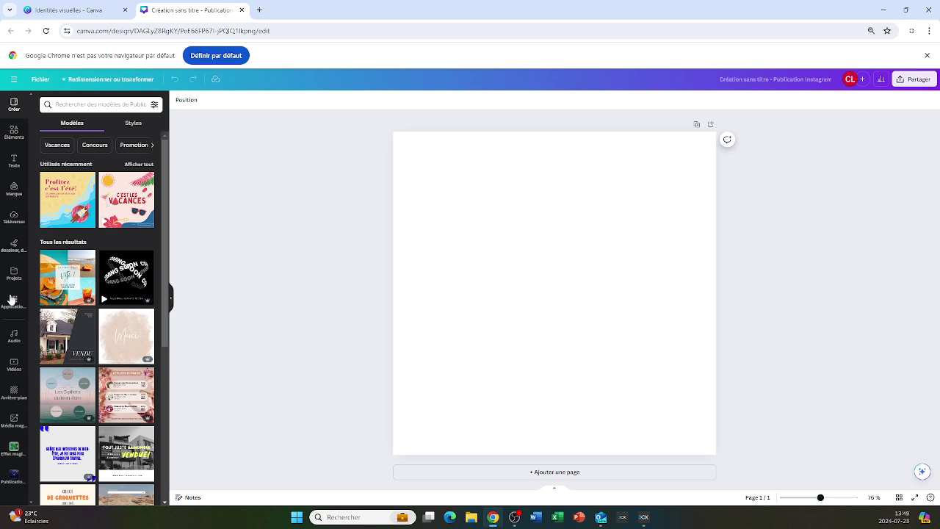
Switch the design's active brand kit from CDC Lotbinière to CDC test.
left_click(14, 195)
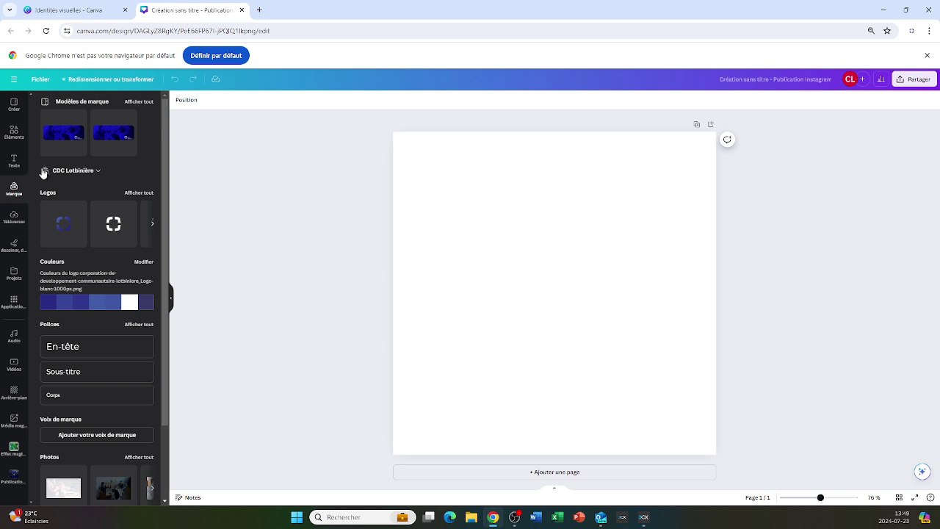
left_click(98, 170)
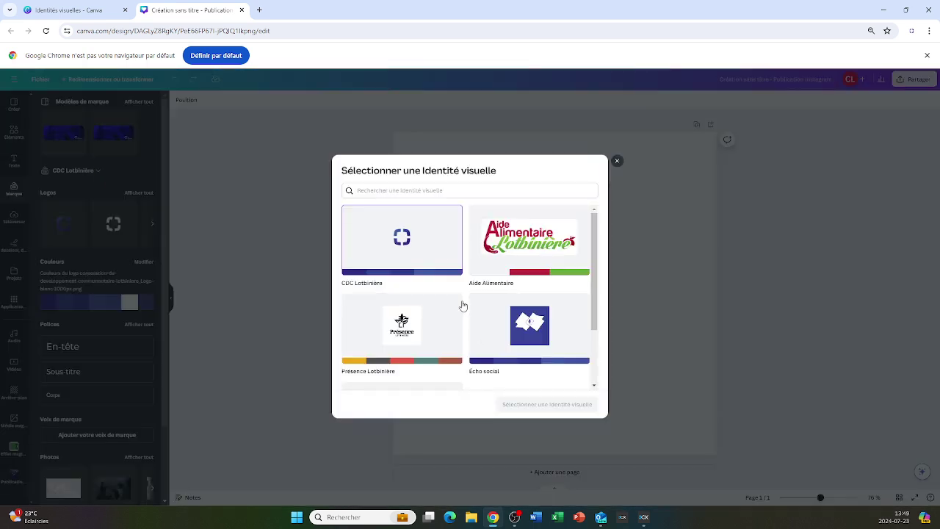
scroll(571, 271, "down", 3)
scroll(571, 271, "up", 3)
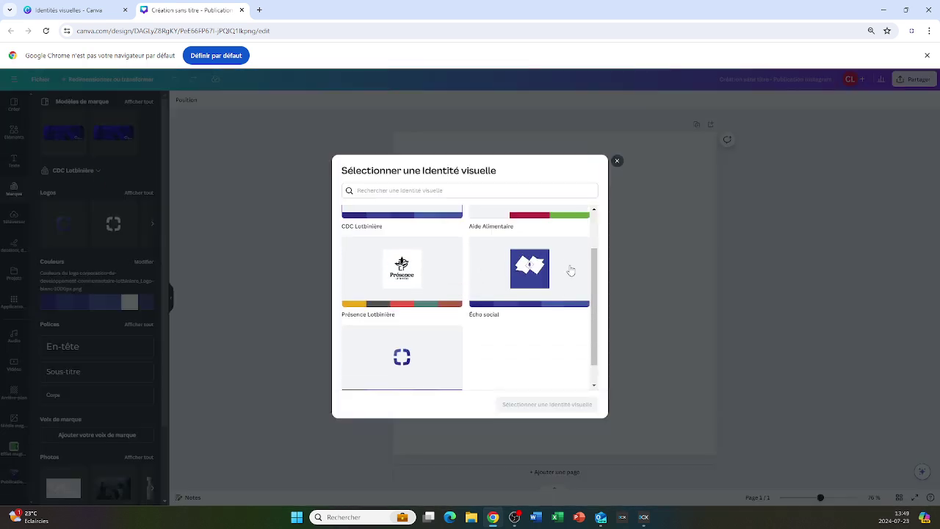
scroll(571, 271, "down", 2)
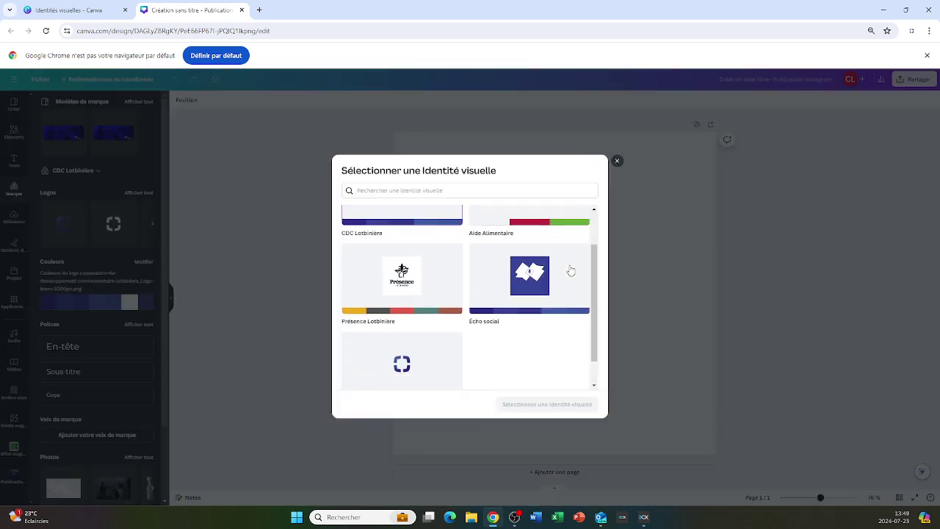
left_click(404, 334)
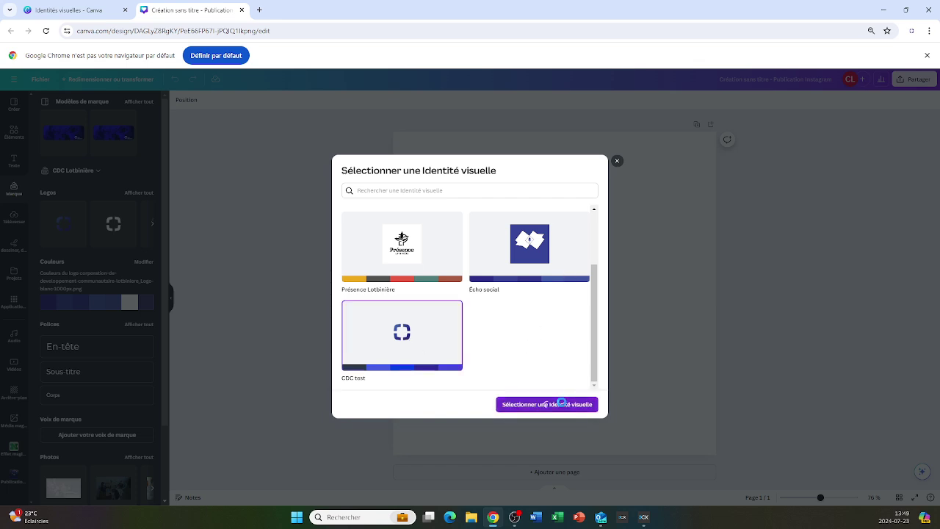
left_click(564, 406)
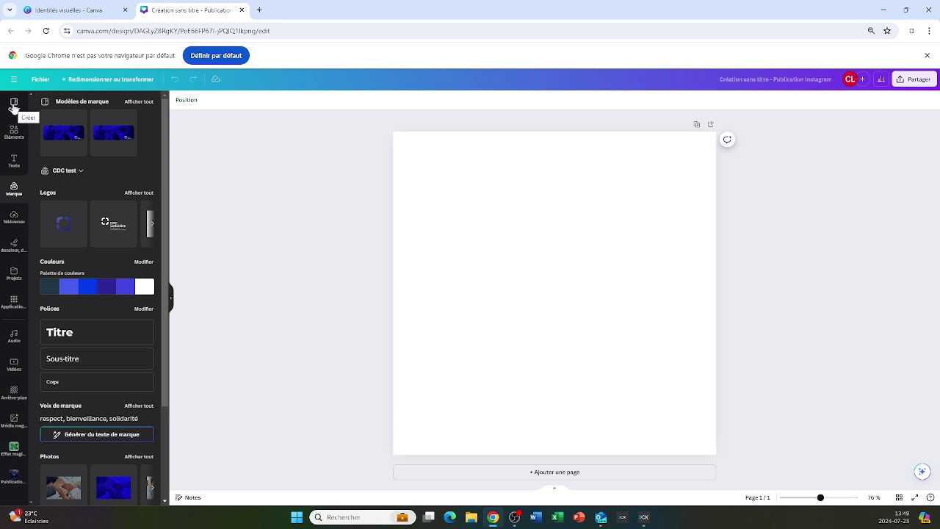
Search the post templates for "balado" and apply the light blue Night Podcast template with the microphone to the page.
mouse_move(143, 294)
left_click(14, 106)
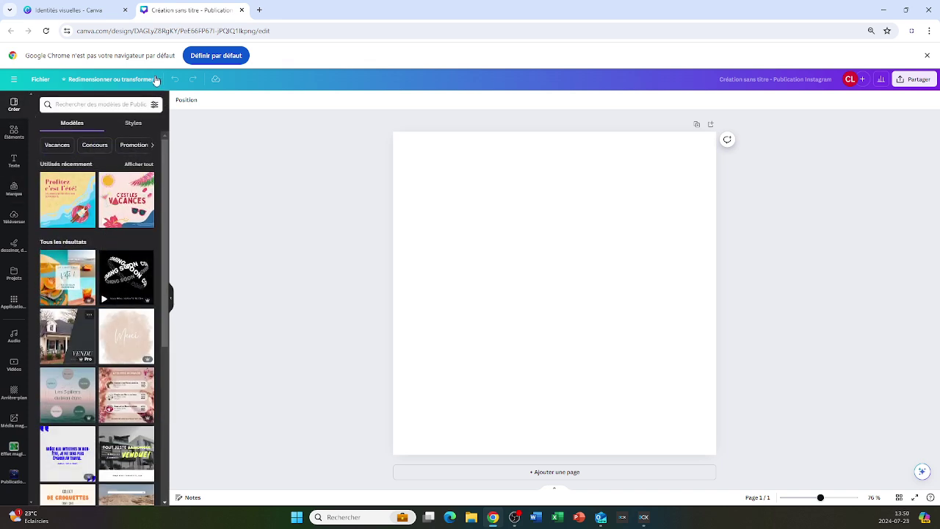
left_click(115, 104)
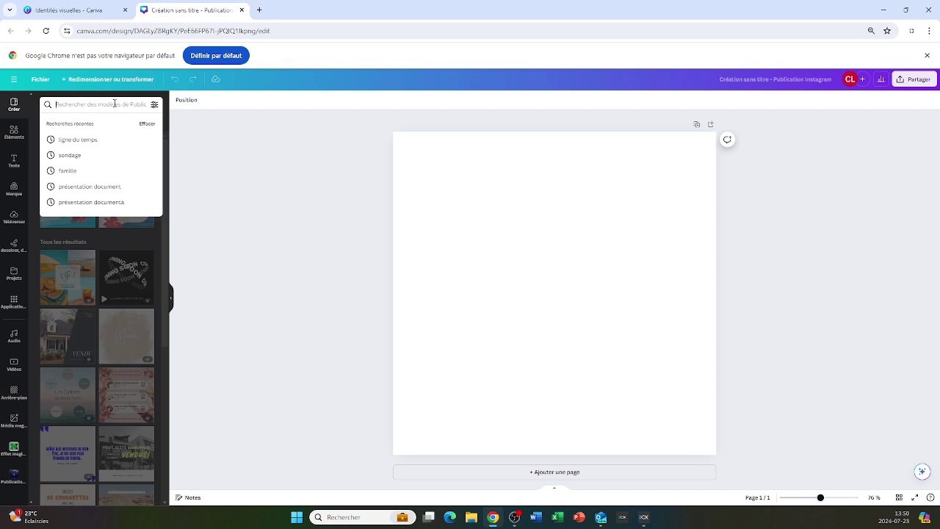
type("balado")
key("Return")
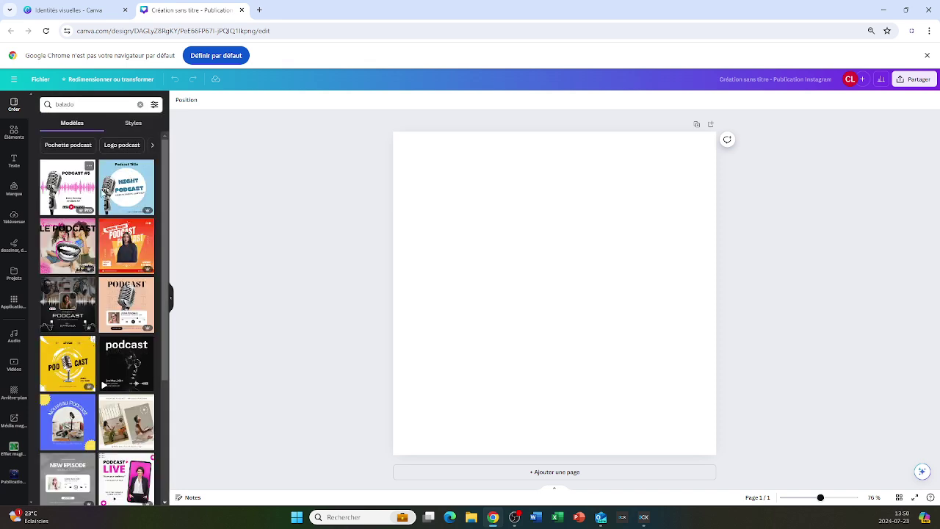
left_click(138, 196)
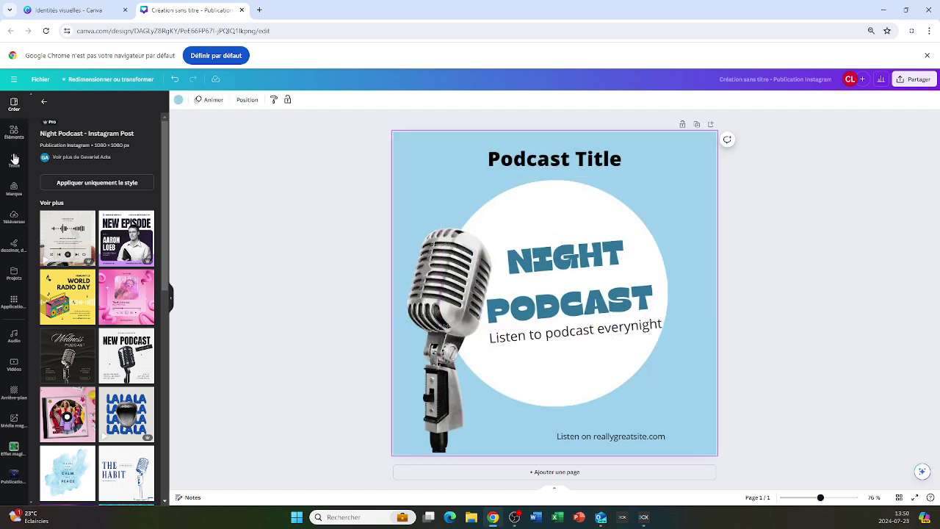
Shuffle the CDC test brand colours across the podcast design until the background is violet-blue and the circle dark slate.
left_click(12, 199)
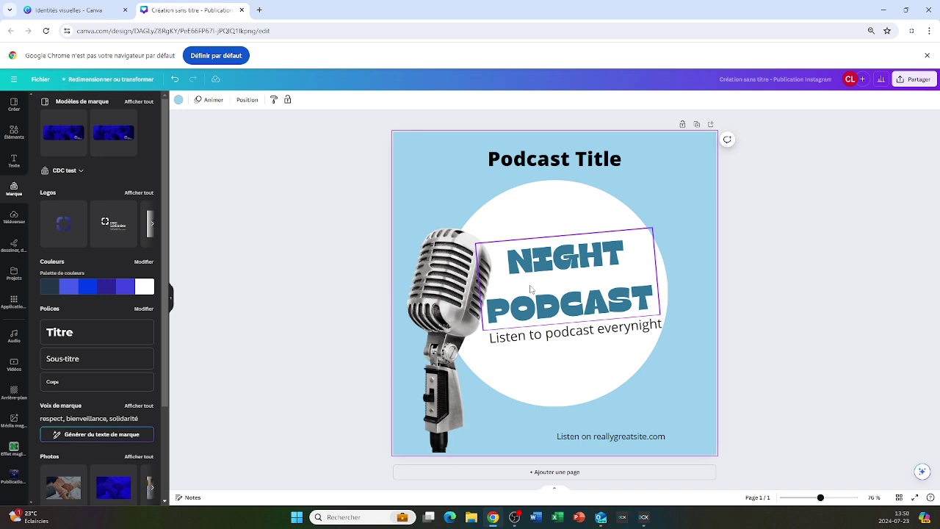
mouse_move(94, 294)
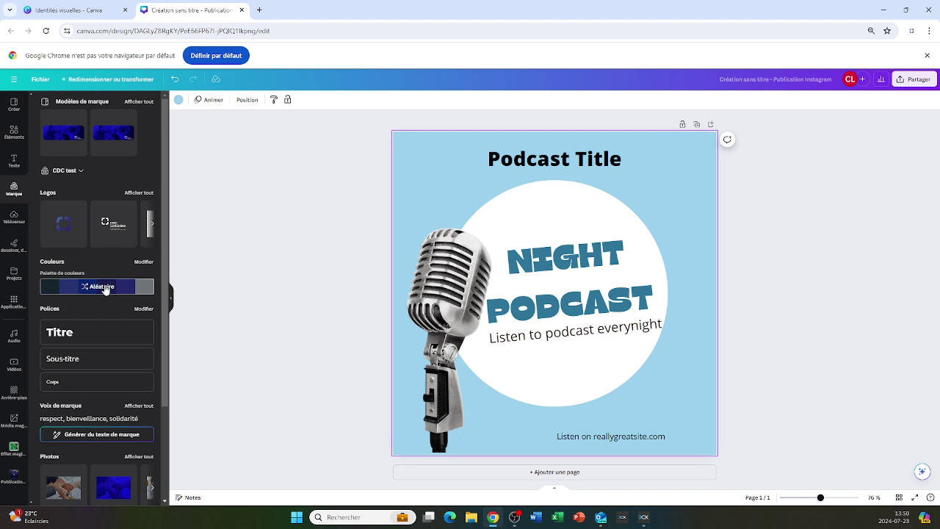
left_click(105, 288)
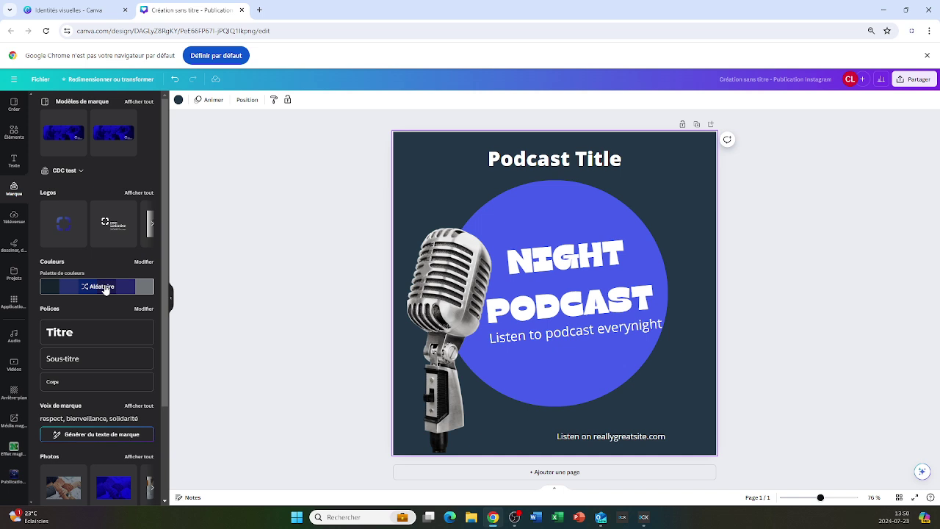
left_click(105, 288)
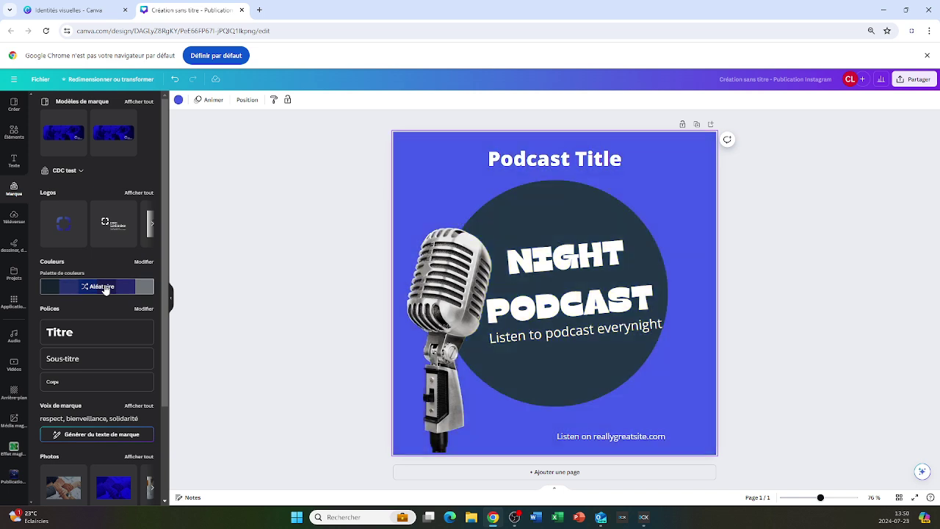
left_click(105, 288)
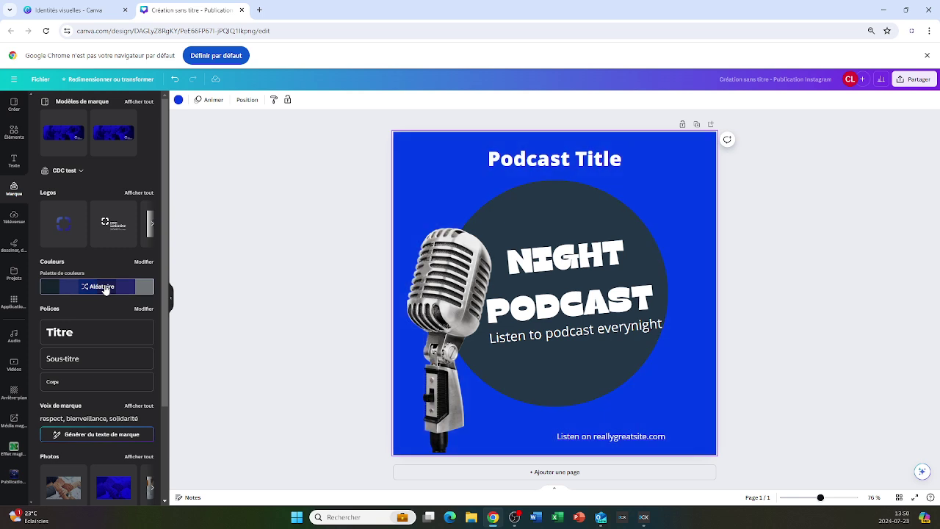
left_click(105, 288)
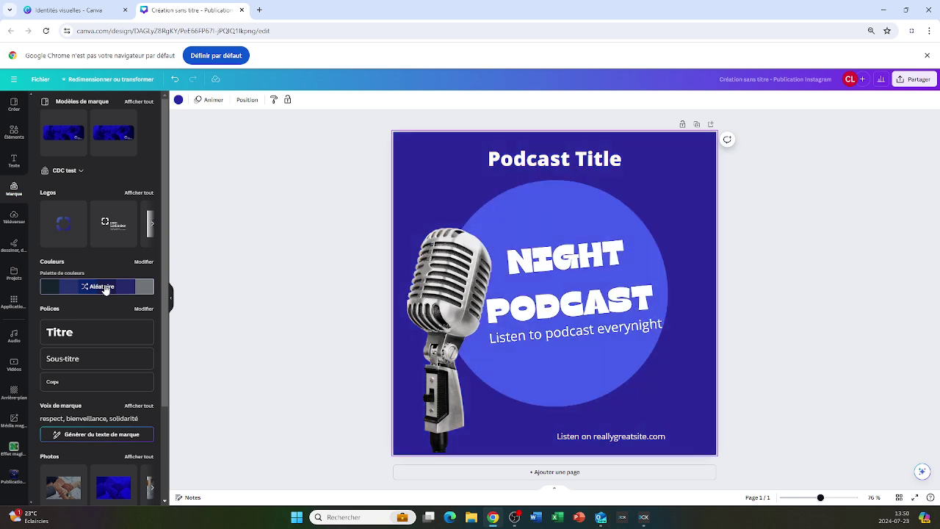
left_click(105, 287)
left_click(105, 287)
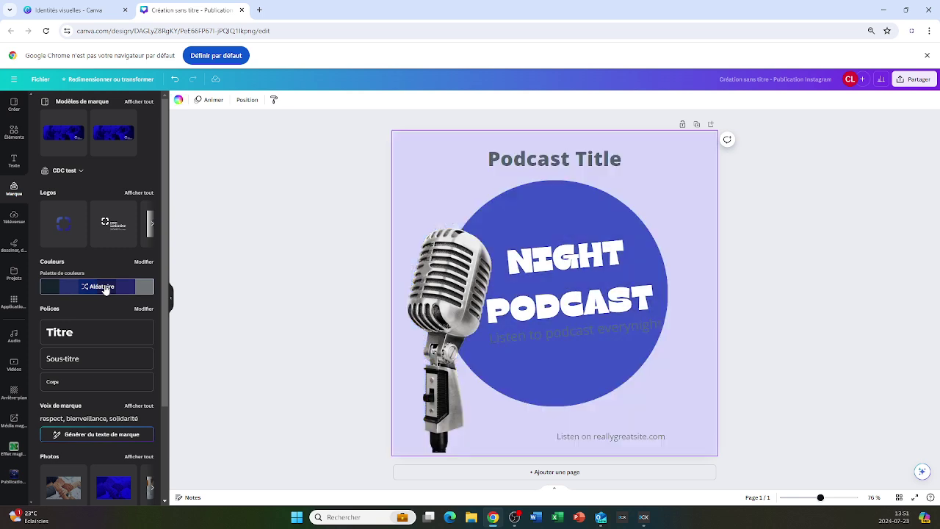
left_click(105, 286)
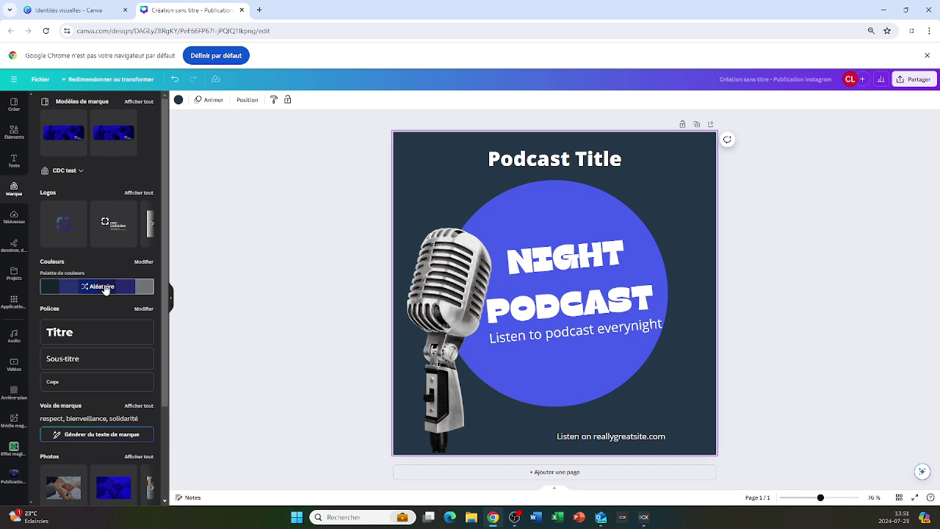
left_click(105, 287)
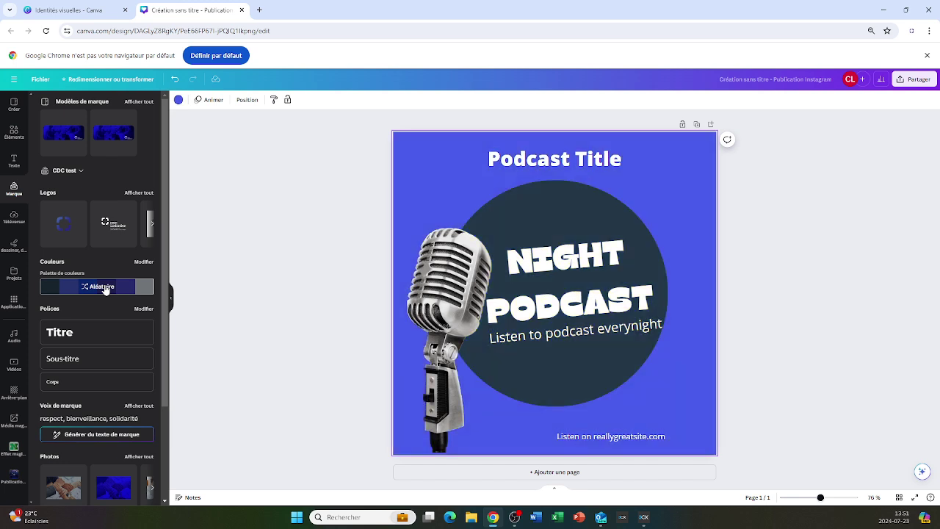
left_click(105, 286)
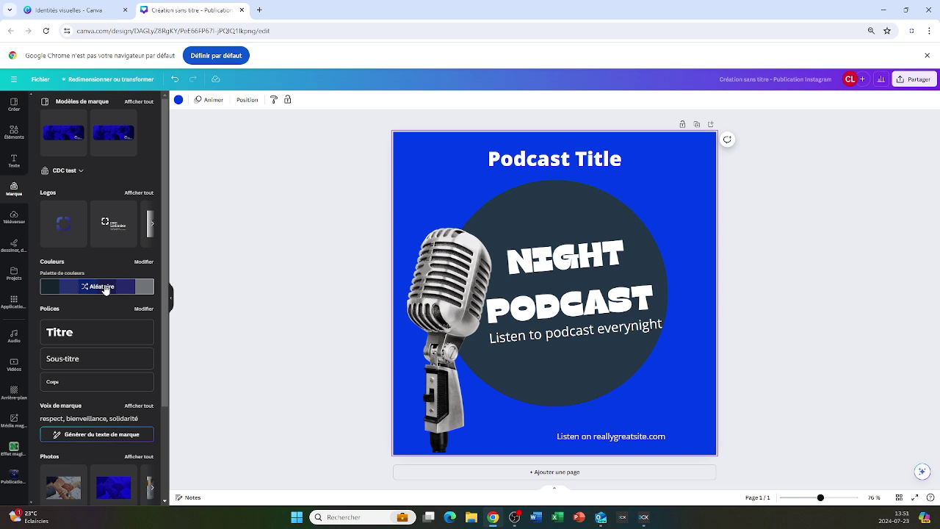
left_click(105, 286)
left_click(105, 286)
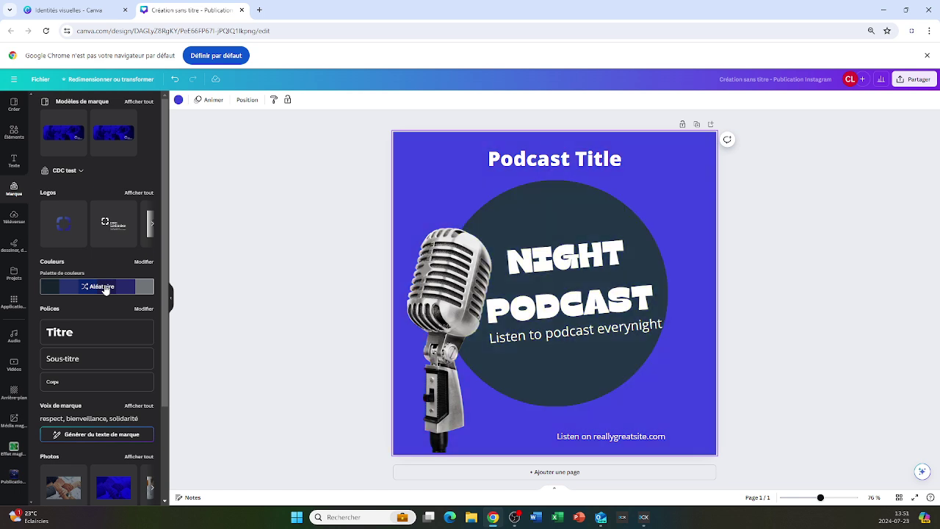
left_click(105, 287)
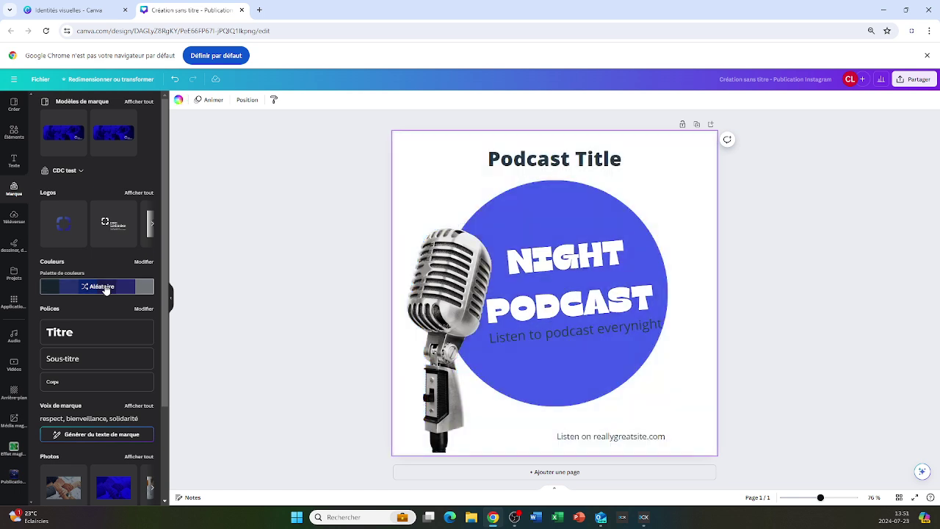
left_click(105, 286)
left_click(105, 287)
left_click(105, 286)
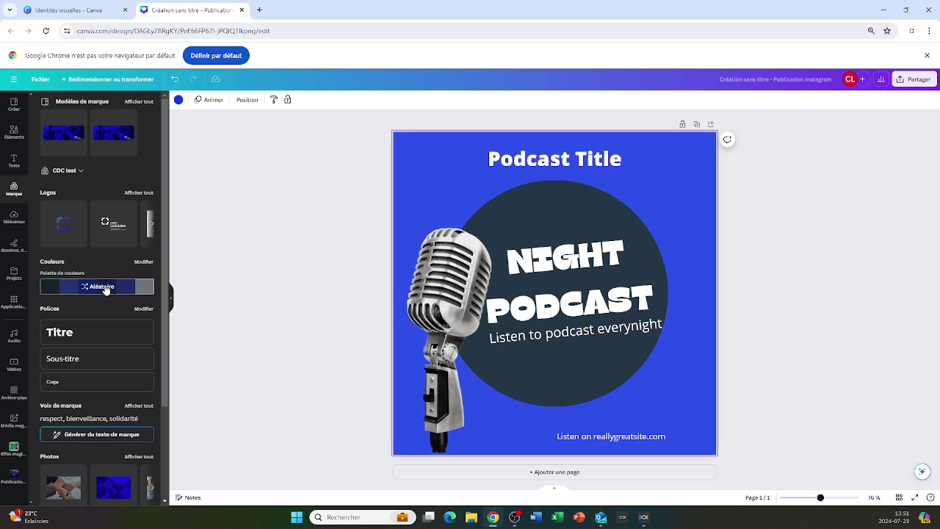
left_click(105, 286)
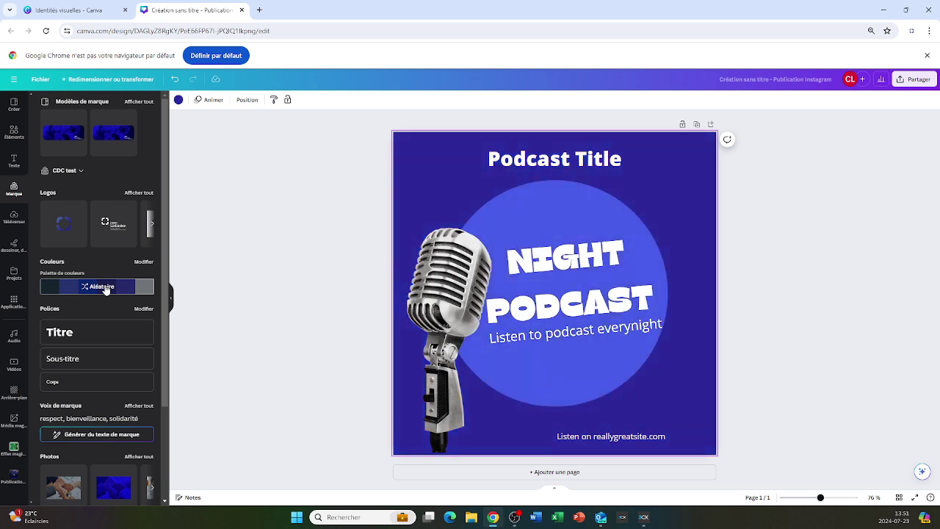
left_click(105, 287)
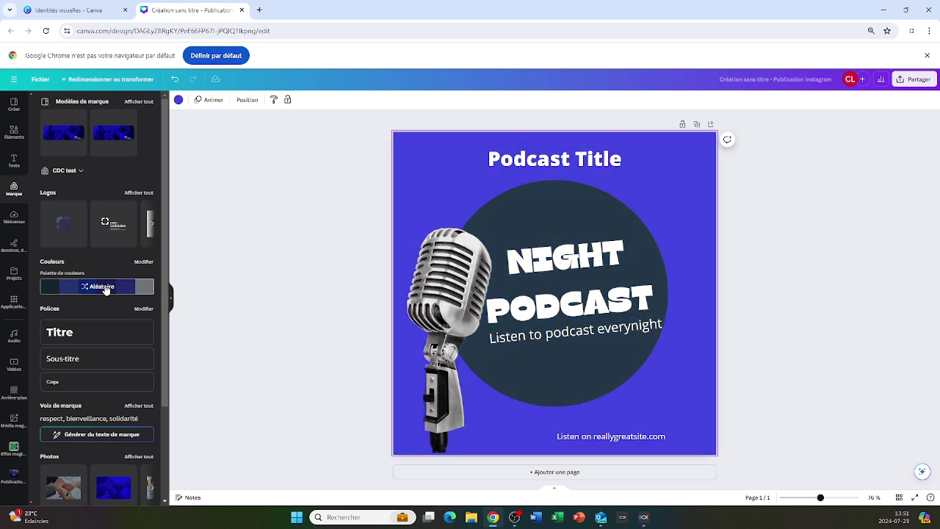
left_click(105, 286)
left_click(105, 286)
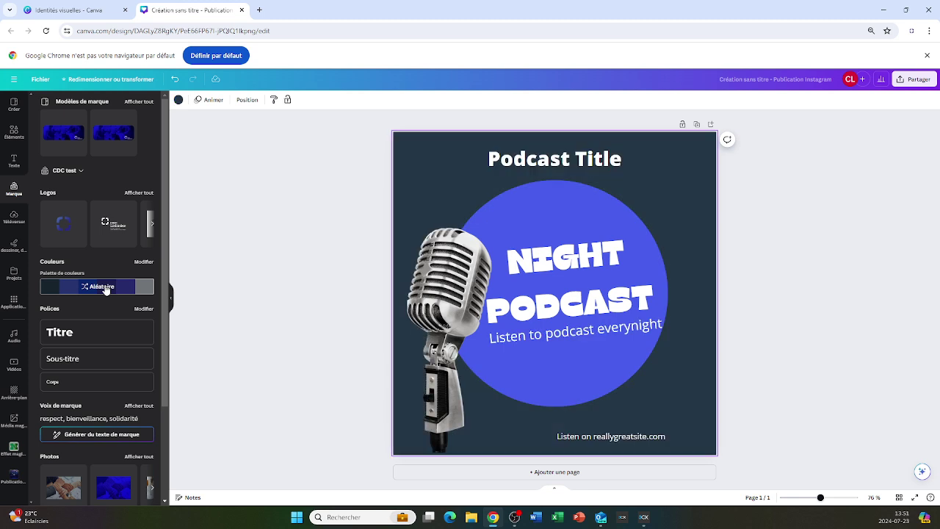
left_click(106, 287)
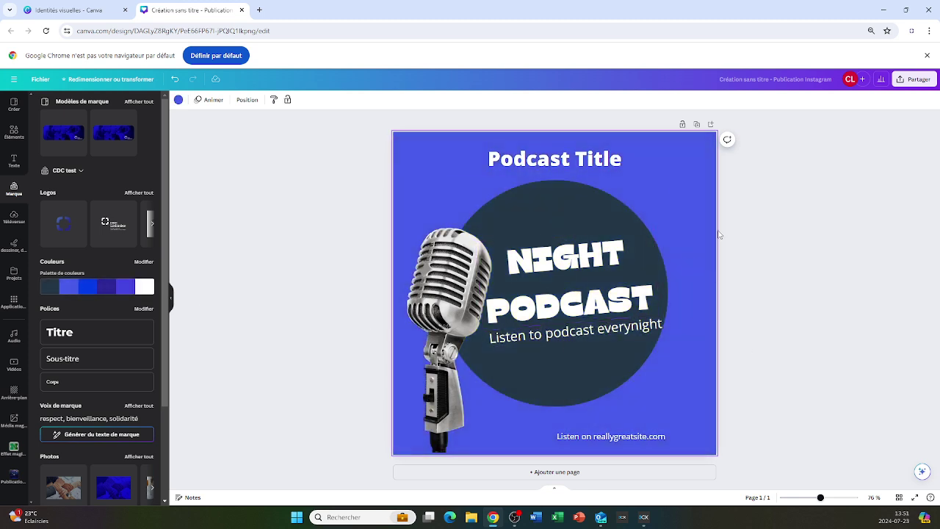
Delete the template's four texts: "Night Podcast", "Listen to podcast everynight", "Podcast Title" and "Listen on reallygreatsite.com".
left_click(626, 284)
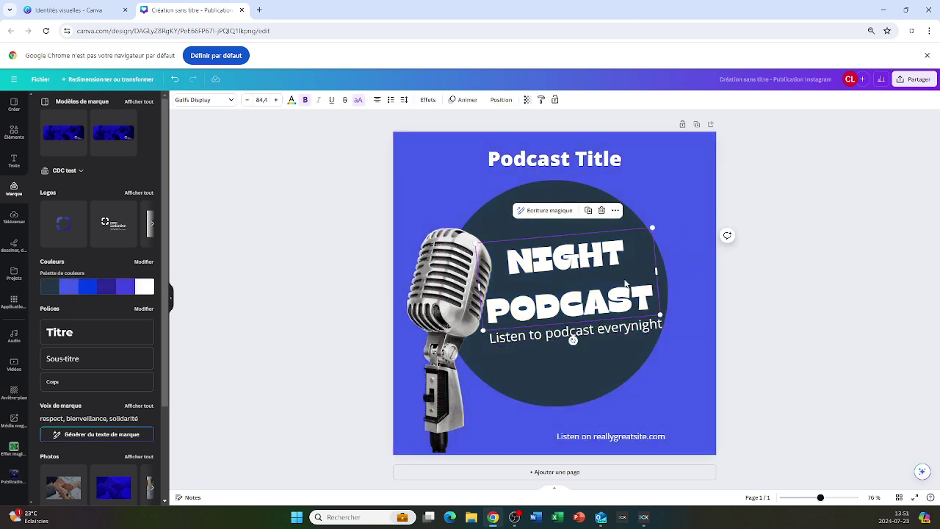
key("Delete")
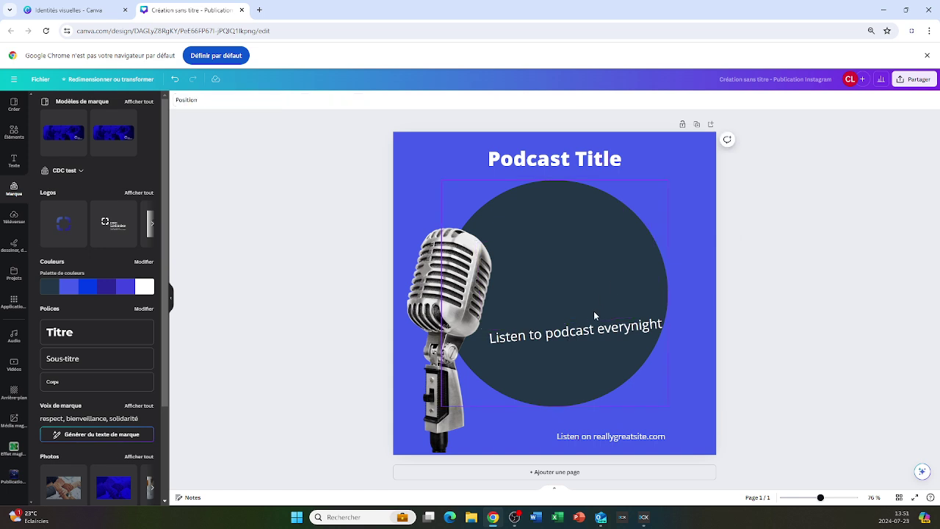
left_click(595, 334)
key("Delete")
left_click(575, 156)
key("Delete")
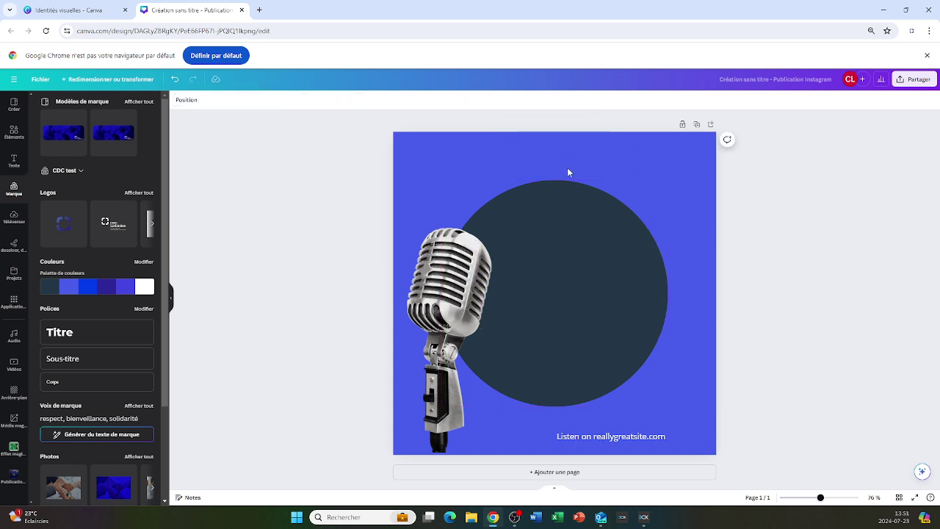
left_click(605, 436)
key("Delete")
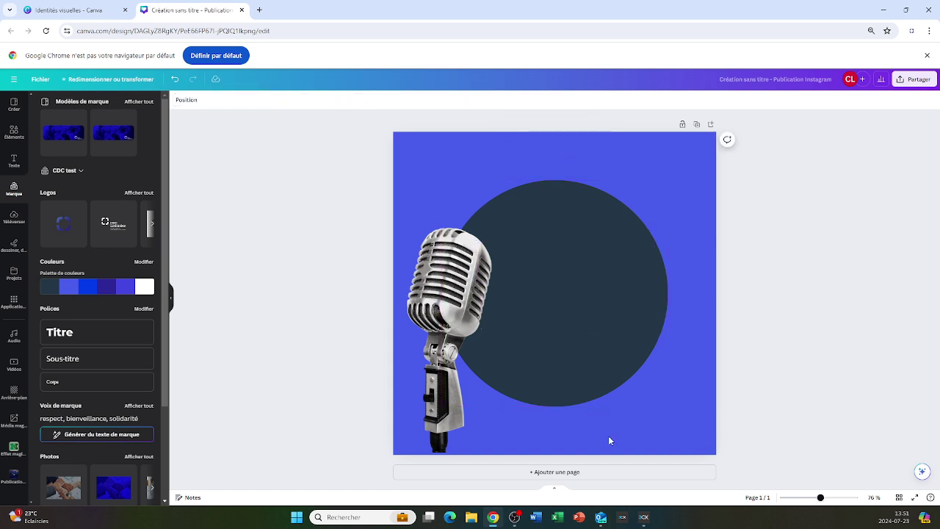
Add a text in the brand's Titre style reading "CDC TEST" and place it in the upper part of the dark circle.
left_click(104, 334)
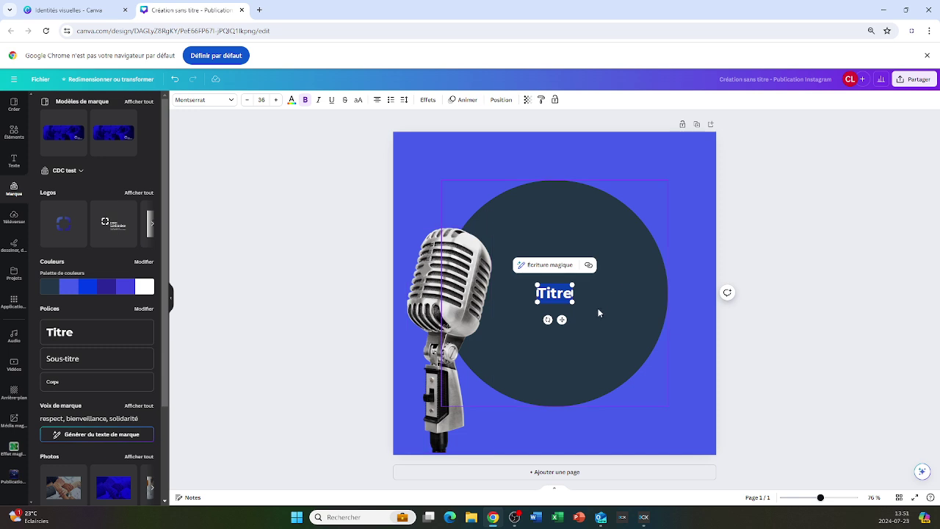
type("CDC TEST")
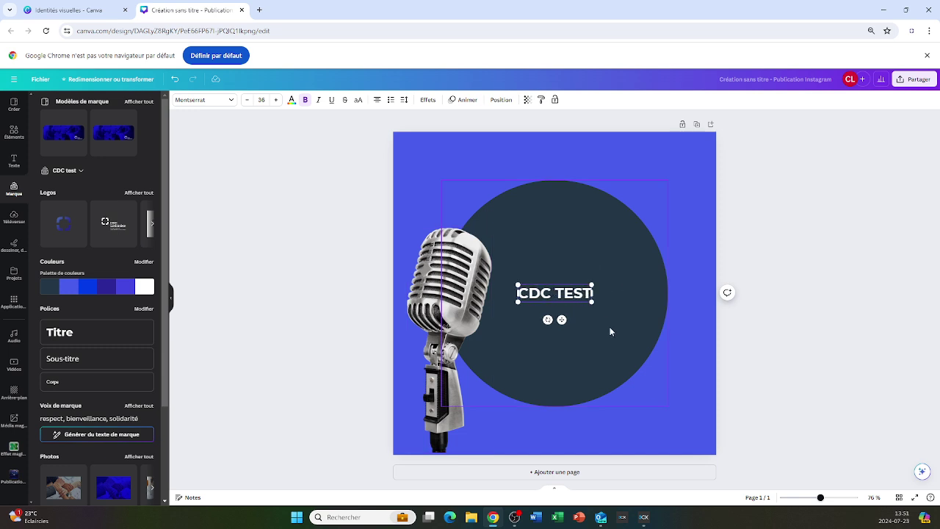
left_click(541, 243)
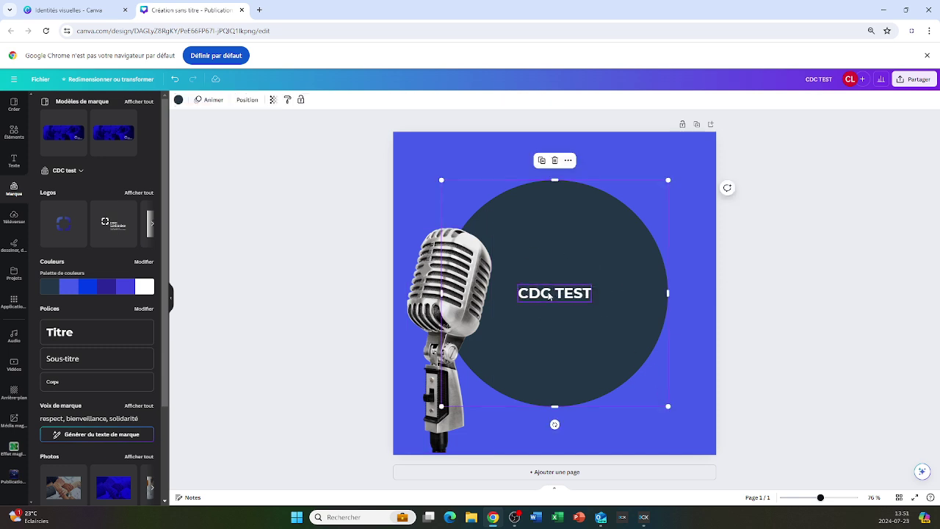
left_click_drag(556, 291, 548, 212)
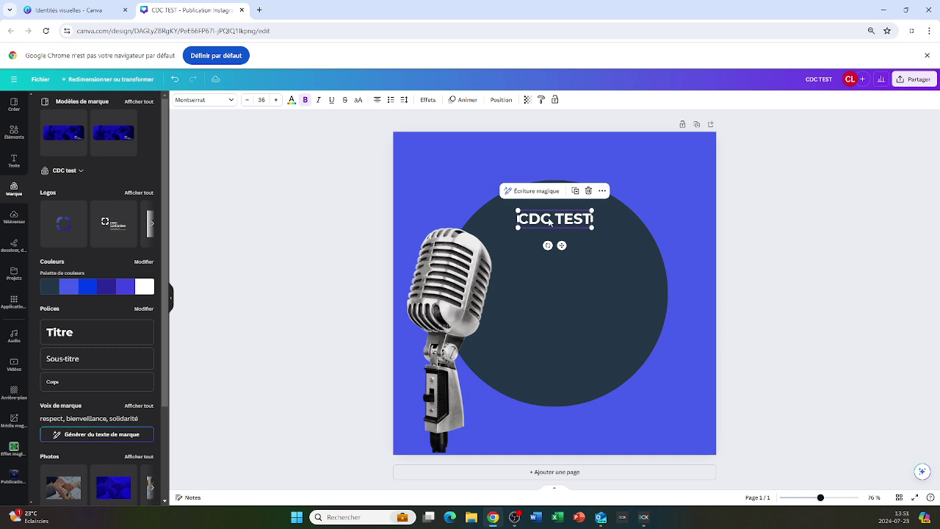
Add a text in the brand's Sous-titre style reading "Lotbinière" directly below the "CDC TEST" title.
left_click(78, 360)
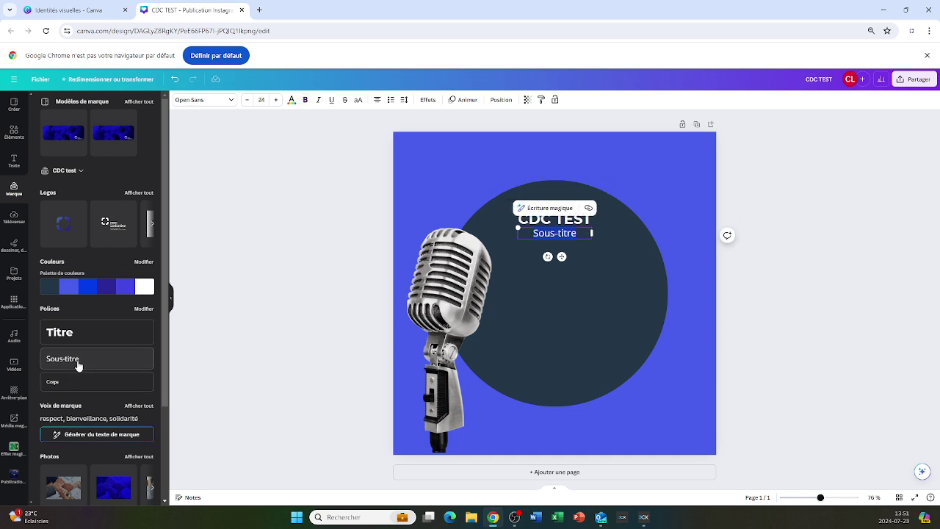
type("Lot")
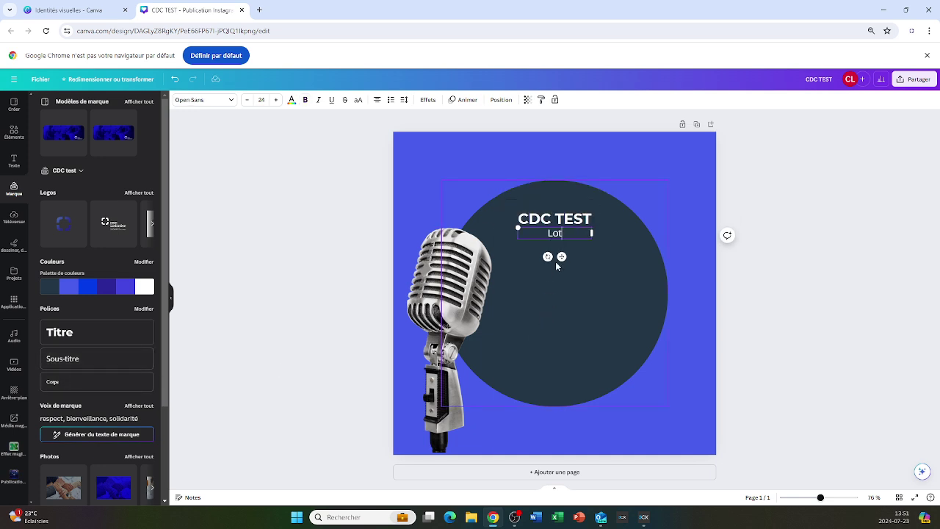
type("binière")
left_click(535, 267)
Add a text in the brand's Corps style and place it in the dark circle, a little below "Lotbinière".
left_click(117, 378)
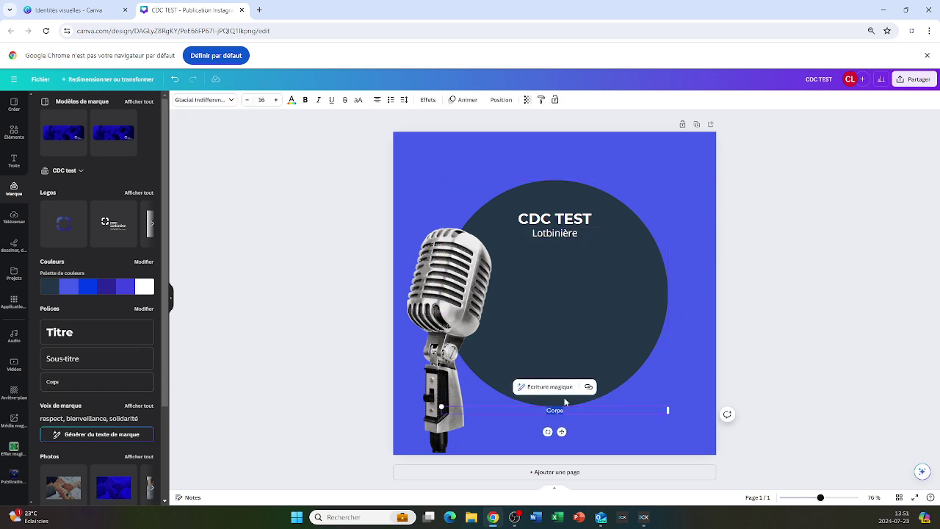
left_click(578, 431)
left_click_drag(578, 412, 576, 263)
left_click(585, 327)
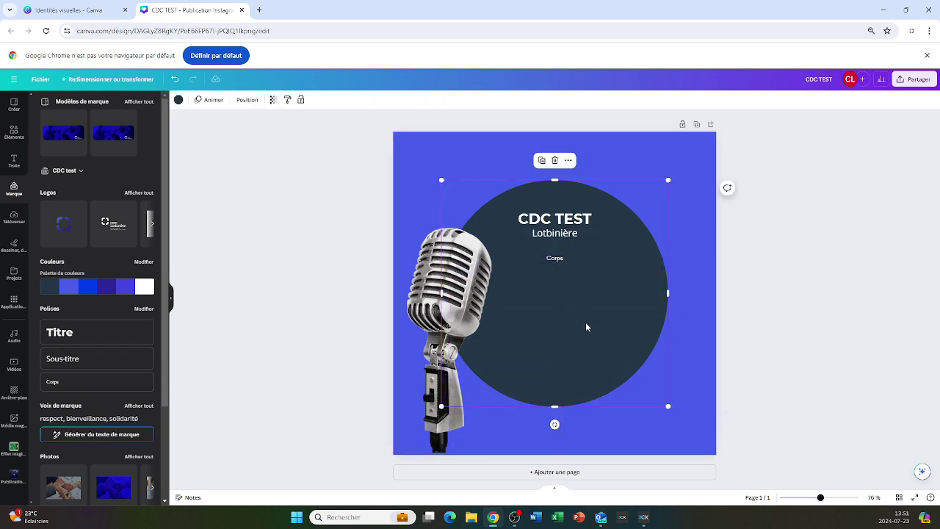
Increase the font size of the "Corps" text to 22.
left_click(568, 257)
left_click(274, 100)
left_click(274, 99)
left_click(275, 99)
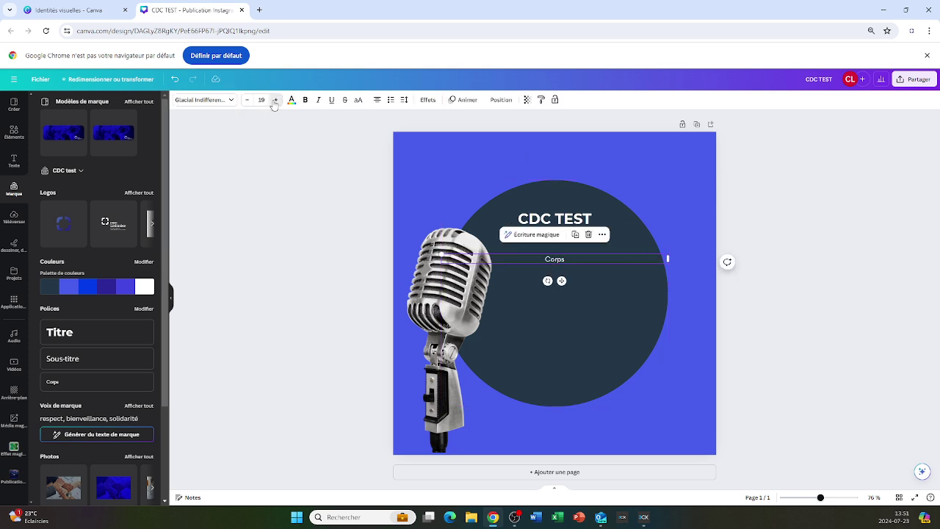
left_click(275, 100)
left_click(275, 100)
left_click(275, 100)
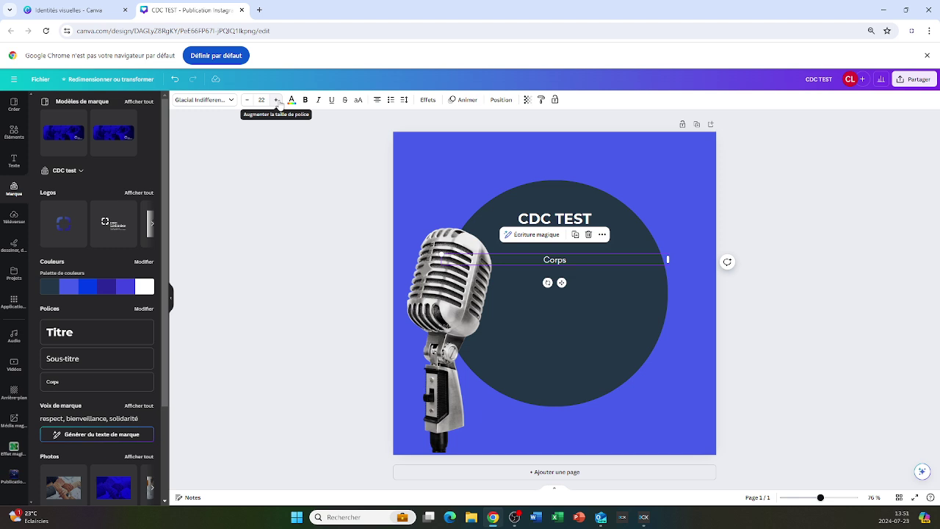
Replace the "Corps" placeholder wording with "Un balado collectif".
double_click(555, 260)
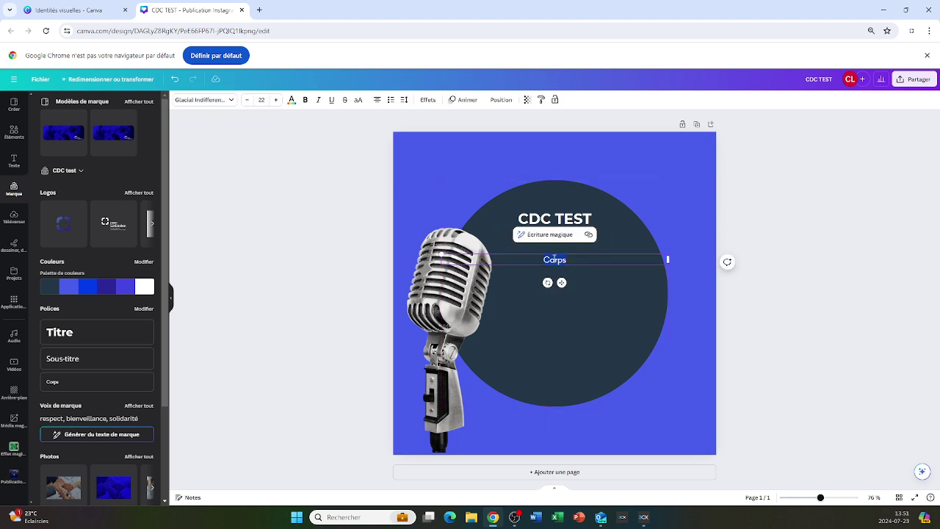
type("Un ")
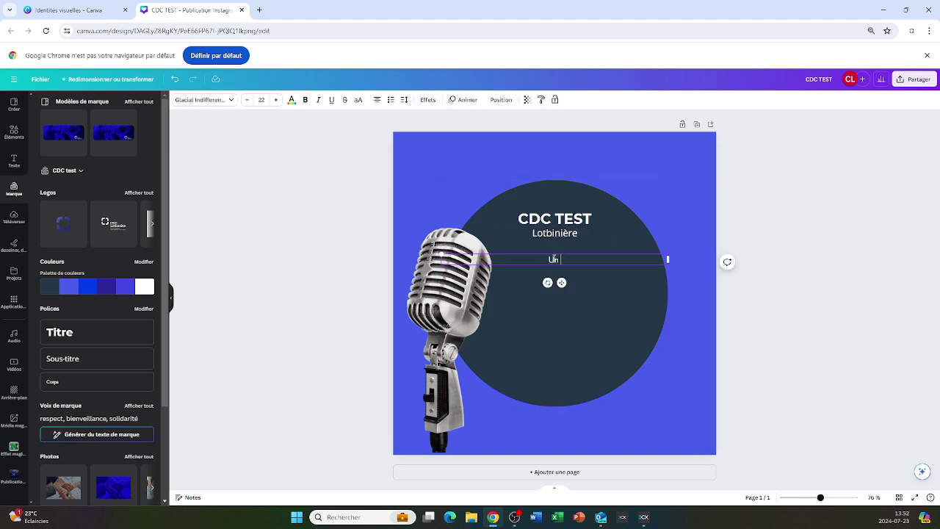
type("balado collectif")
left_click(682, 395)
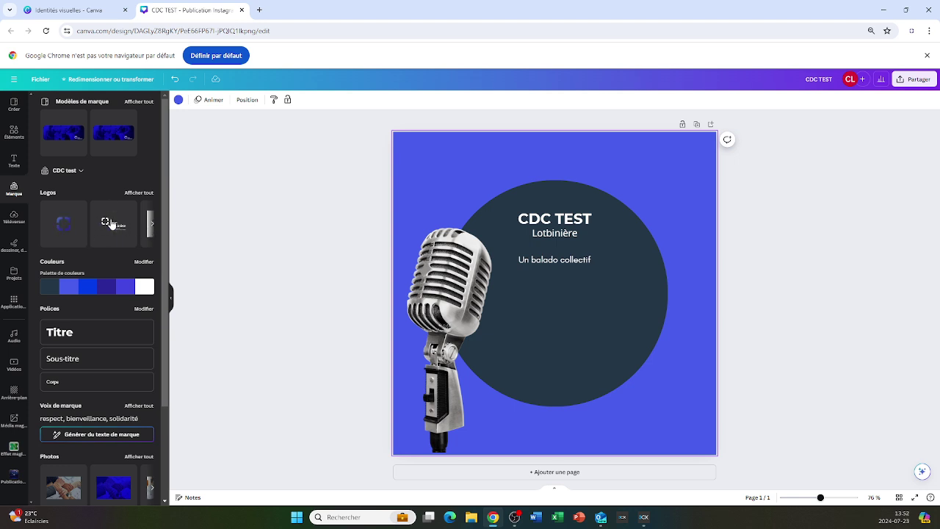
Add the white CDC Lotbinière logo from the brand logos, scale it down and place it in the design's lower right corner.
left_click(139, 192)
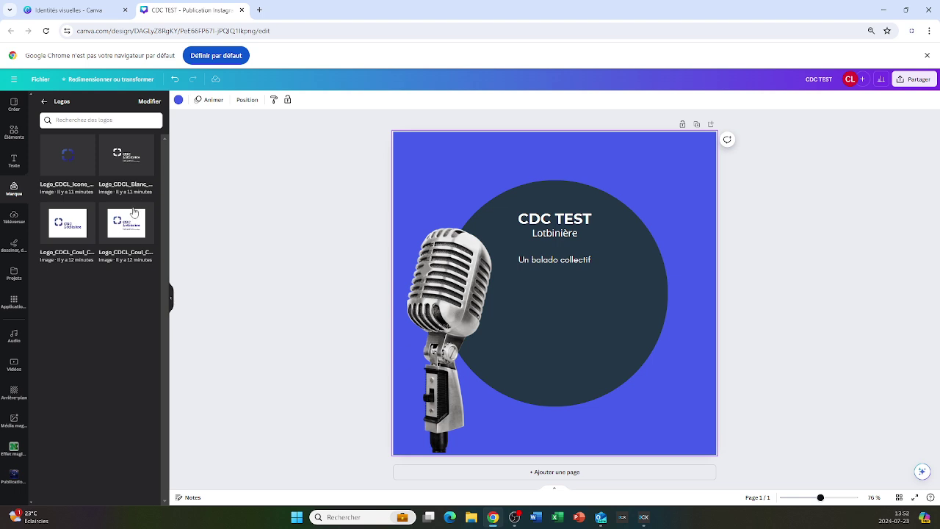
left_click(125, 158)
left_click_drag(590, 314, 659, 415)
left_click_drag(724, 315, 630, 382)
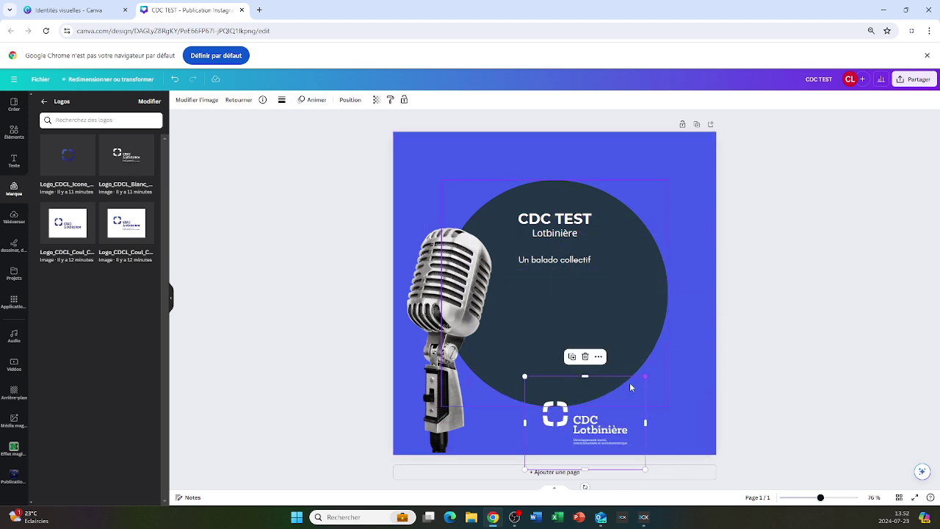
left_click_drag(625, 415, 688, 407)
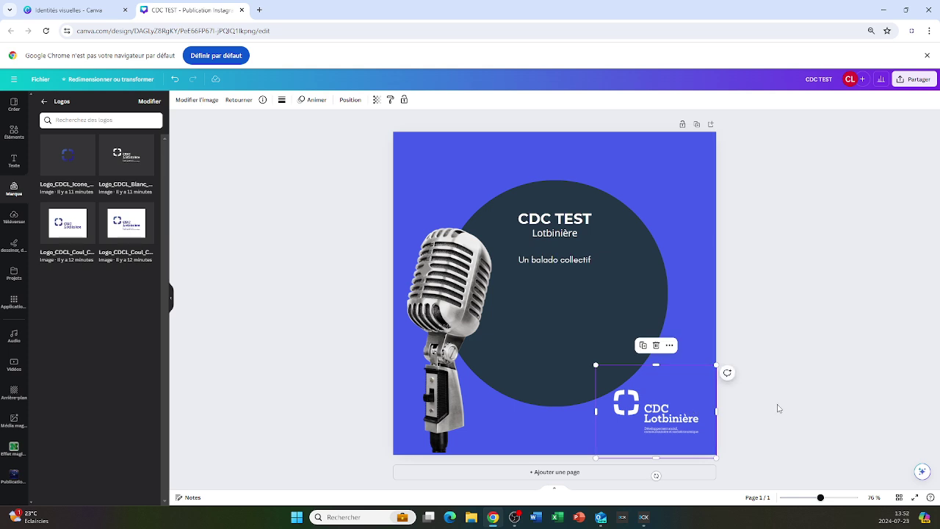
left_click(779, 406)
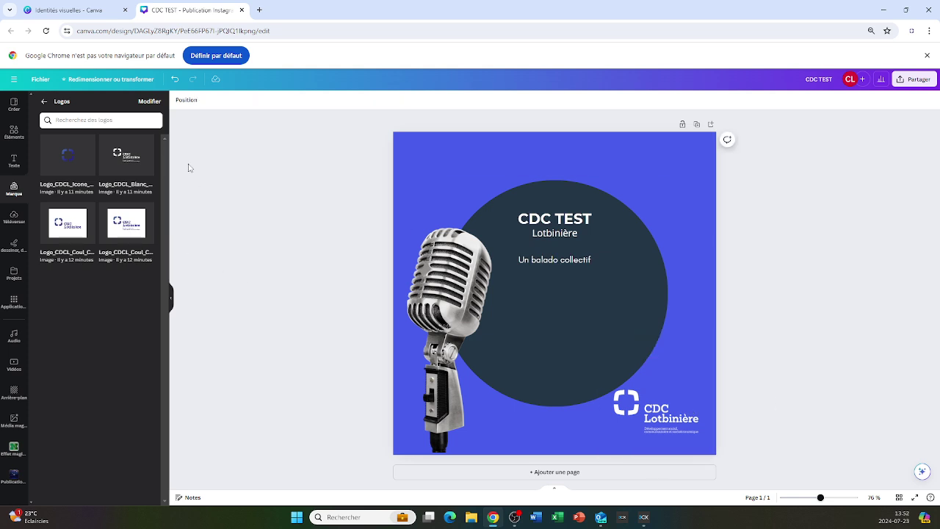
Shift the dark circle slightly to the left behind the texts.
left_click(49, 103)
scroll(132, 290, "down", 3)
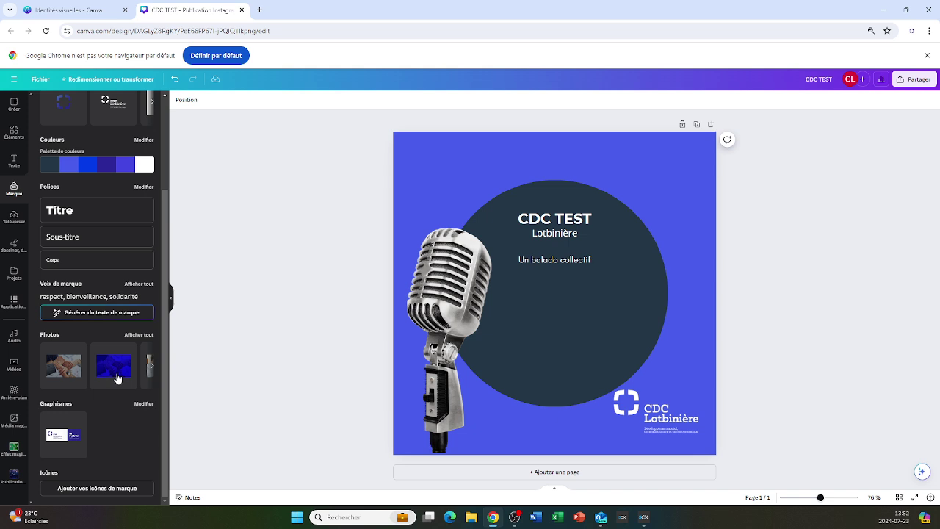
left_click(611, 268)
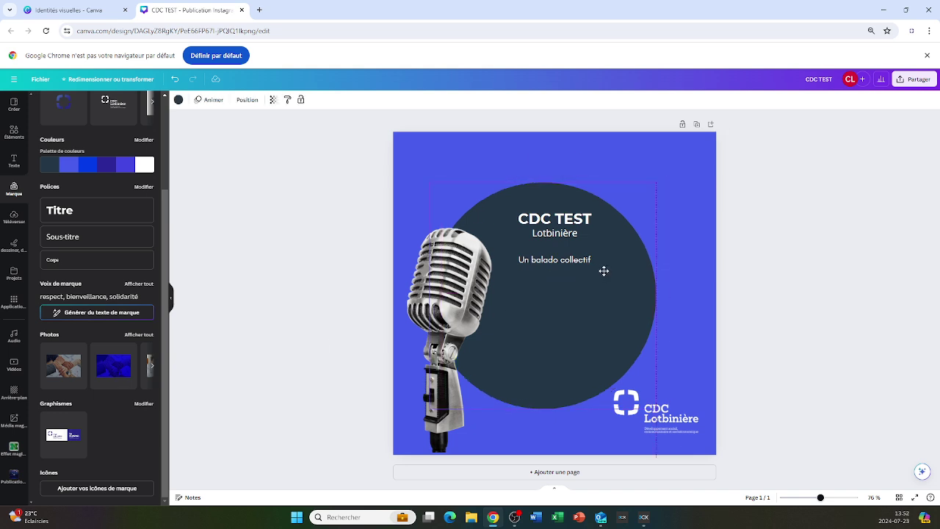
left_click_drag(613, 270, 621, 270)
key("Escape")
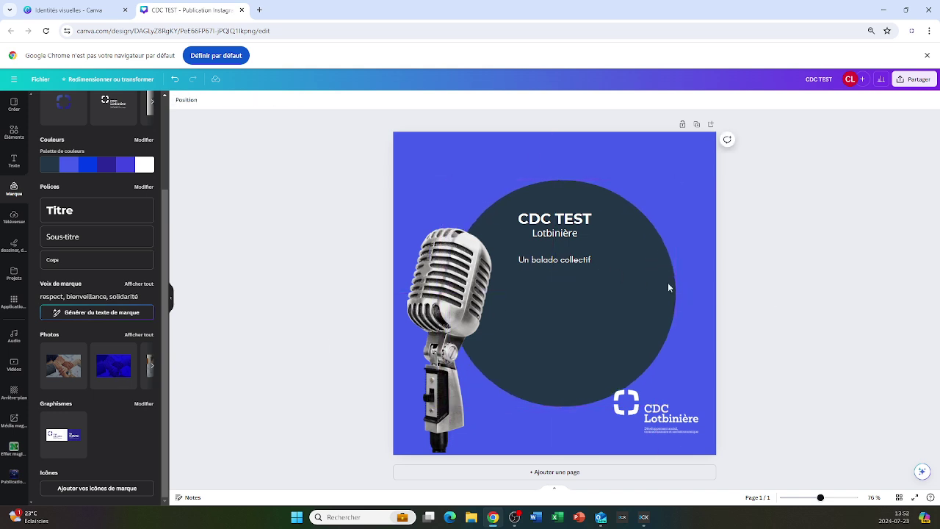
left_click_drag(619, 359, 608, 359)
key("Escape")
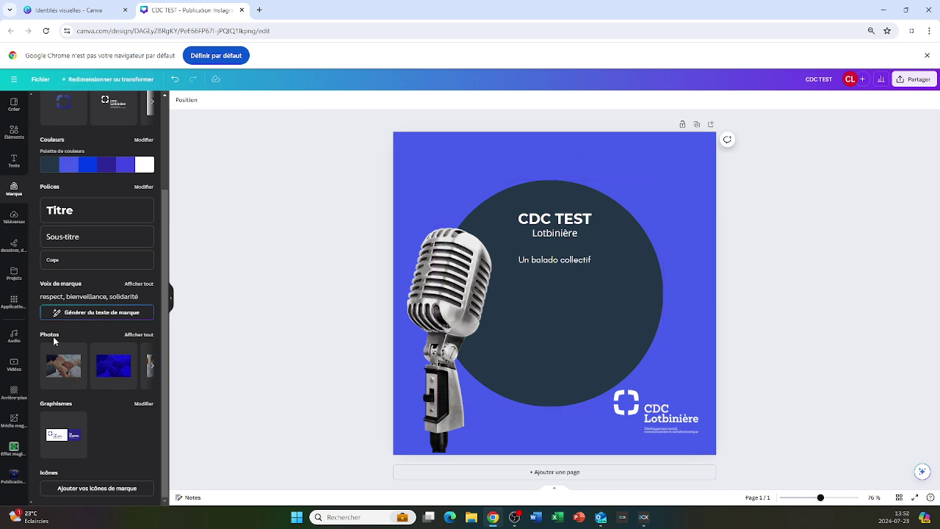
Add the brand photo image-asset.jpg, scale it down and place it in the dark circle just below "Un balado collectif".
left_click(137, 337)
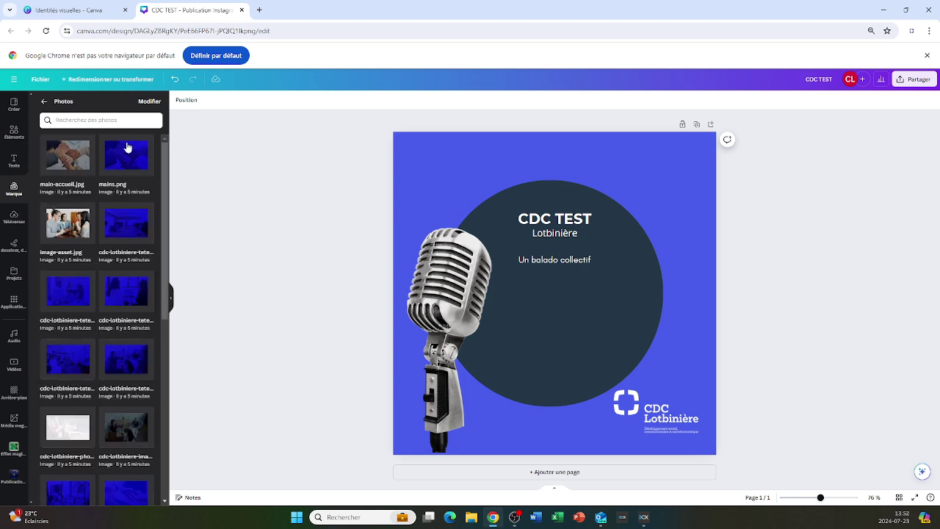
left_click(85, 230)
left_click_drag(660, 223, 636, 304)
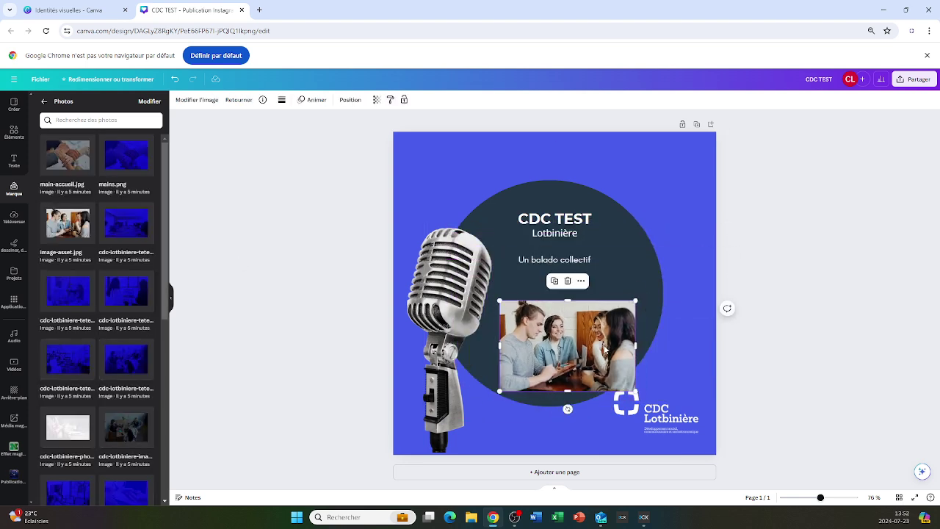
left_click_drag(605, 349, 596, 319)
left_click(856, 340)
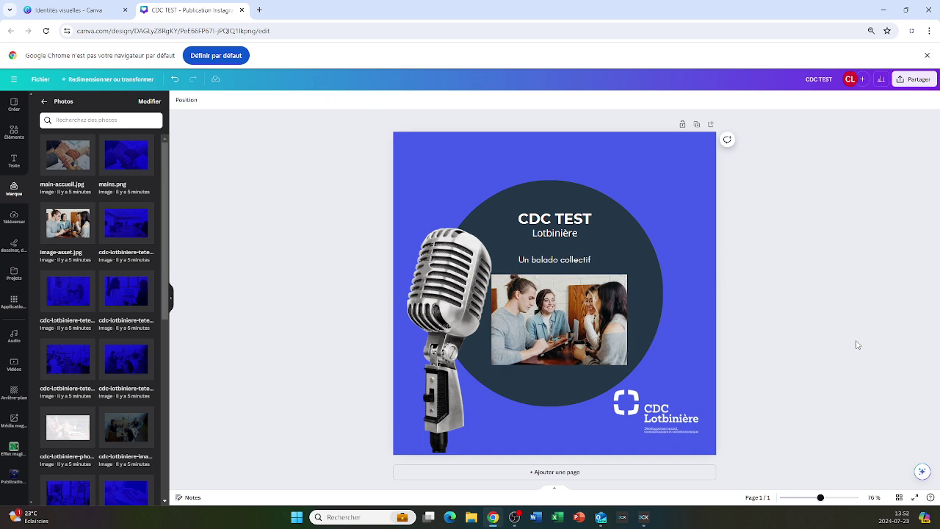
Move the microphone slightly left so it clears the photo, and nudge the photo a little to the left.
left_click_drag(473, 298, 467, 299)
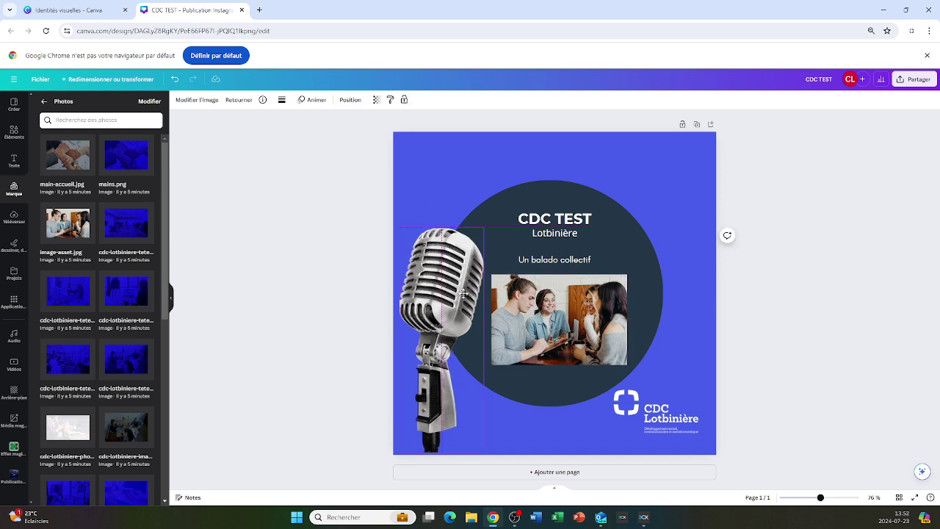
left_click(843, 326)
left_click(593, 324)
left_click_drag(594, 323, 592, 321)
left_click(832, 328)
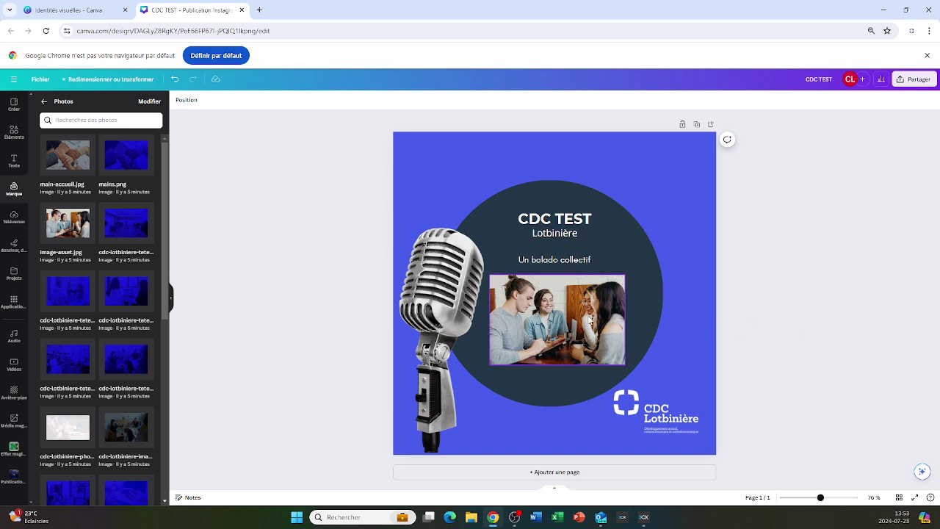
Return from the brand photos to the CDC test brand kit overview and leave nothing selected in the design.
left_click(590, 320)
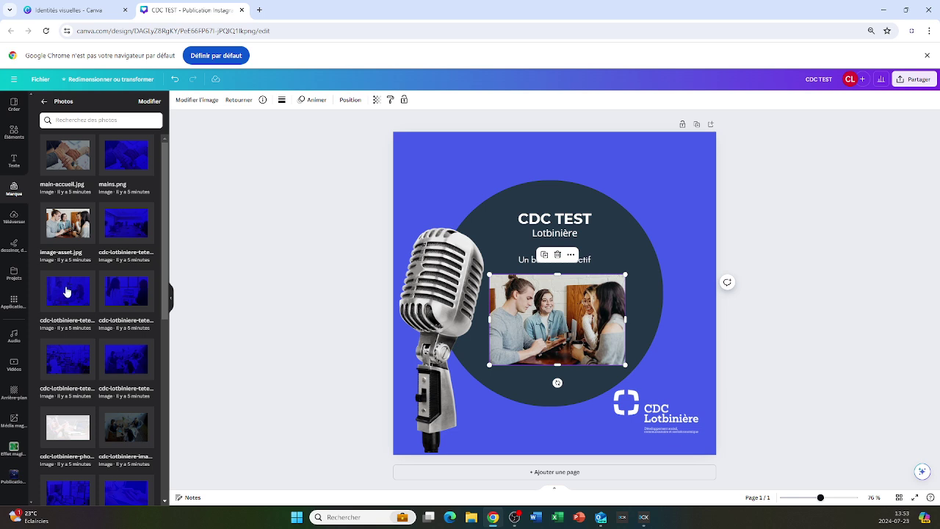
left_click(44, 102)
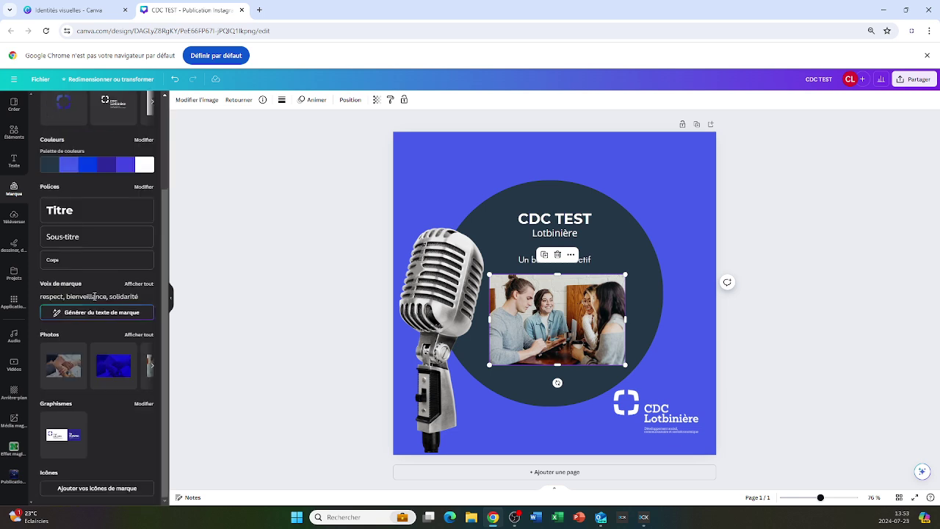
scroll(84, 286, "up", 3)
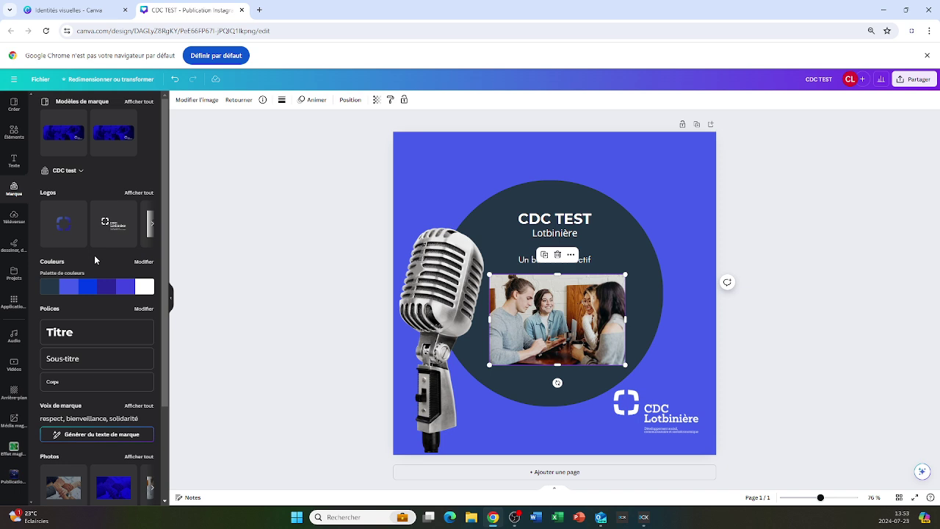
left_click(798, 350)
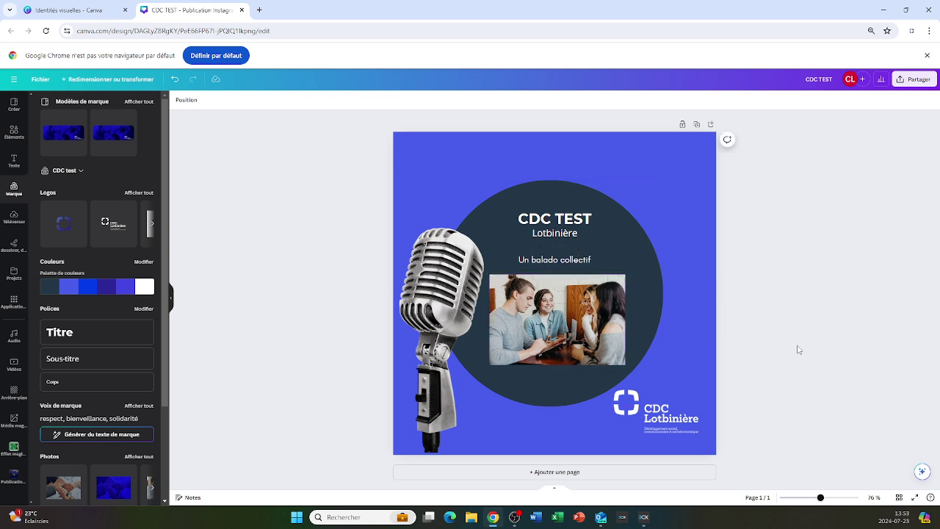